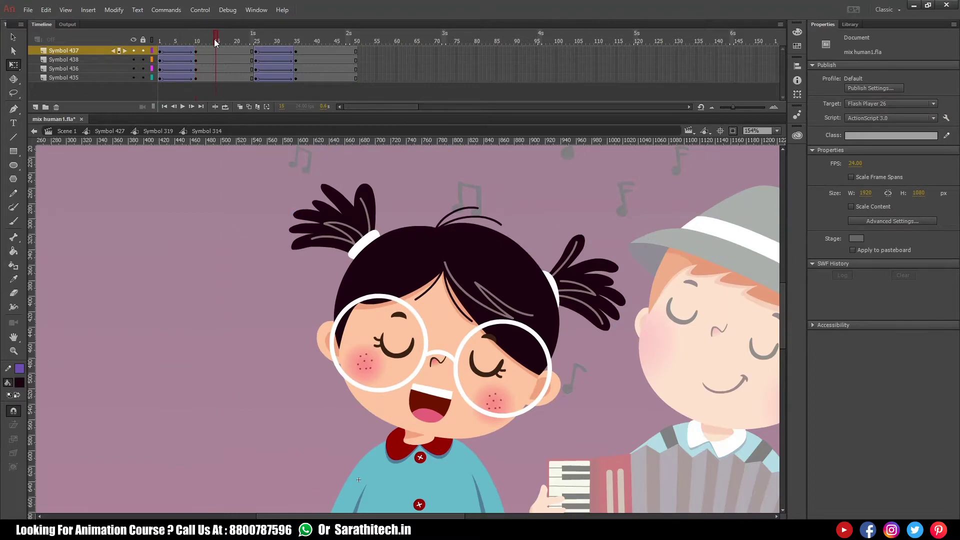
# Open the girl's head symbol and insert keyframes on all of its layers at frames 10 and 14
pyautogui.moveTo(197, 41); pyautogui.dragTo(209, 40)
pyautogui.doubleClick(247, 169)
pyautogui.click(197, 38)
pyautogui.click(206, 70)
pyautogui.click(212, 53)
pyautogui.press('F6')
pyautogui.click(197, 42)
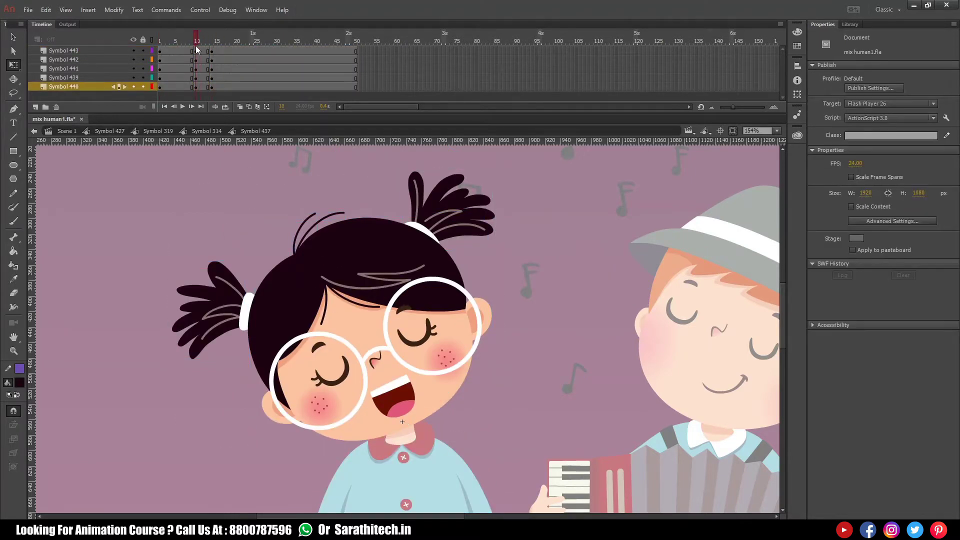
# Rotate both of the girl's pigtails slightly at frame 10
pyautogui.click(170, 312)
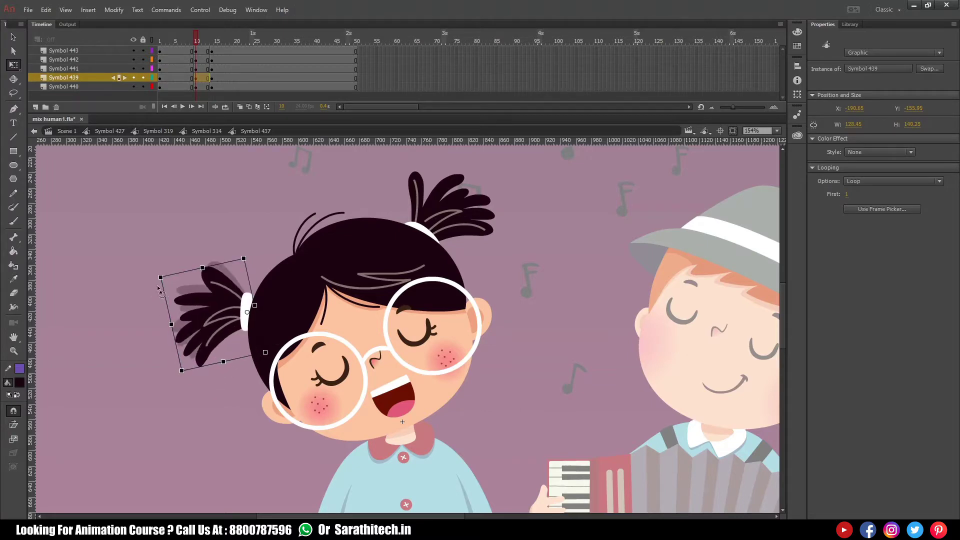
pyautogui.scroll(5, 200, 320)
pyautogui.scroll(-4, 360, 310)
pyautogui.click(467, 285)
pyautogui.scroll(3, 430, 220)
pyautogui.moveTo(428, 214); pyautogui.dragTo(434, 206)
# Create classic tweens from frame 1 to 10 on all head layers and return to the Symbol 314 timeline
pyautogui.hotkey('ctrl', '-')
pyautogui.hotkey('ctrl', '-')
pyautogui.moveTo(190, 50); pyautogui.dragTo(198, 89)
pyautogui.hotkey('ctrl', 'shift', 't')
pyautogui.click(207, 131)
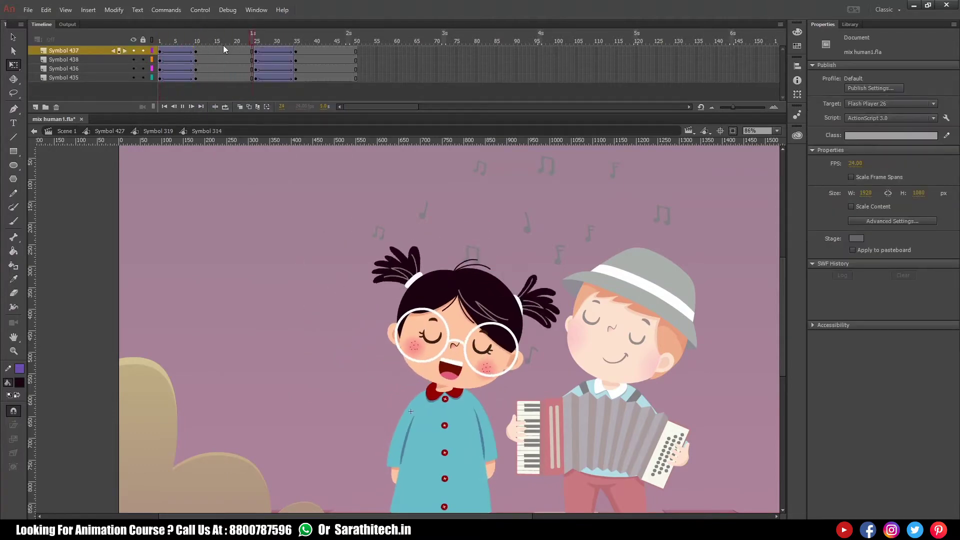
# Synchronize the symbols across the tweened frames of all four Symbol 314 layers and play back the animation
pyautogui.moveTo(159, 50); pyautogui.dragTo(328, 78)
pyautogui.rightClick(229, 70)
pyautogui.click(266, 326)
pyautogui.press('Return')
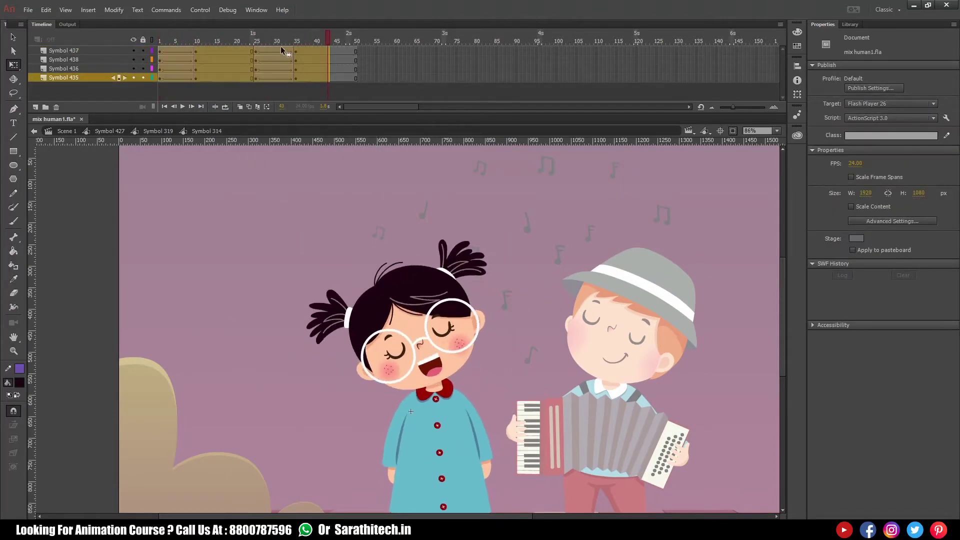
# Reopen the girl's head symbol and insert keyframes on all of its layers at frame 12
pyautogui.scroll(3, 411, 227)
pyautogui.doubleClick(411, 226)
pyautogui.moveTo(212, 38); pyautogui.dragTo(201, 40)
pyautogui.click(202, 86)
pyautogui.moveTo(202, 86); pyautogui.dragTo(212, 46)
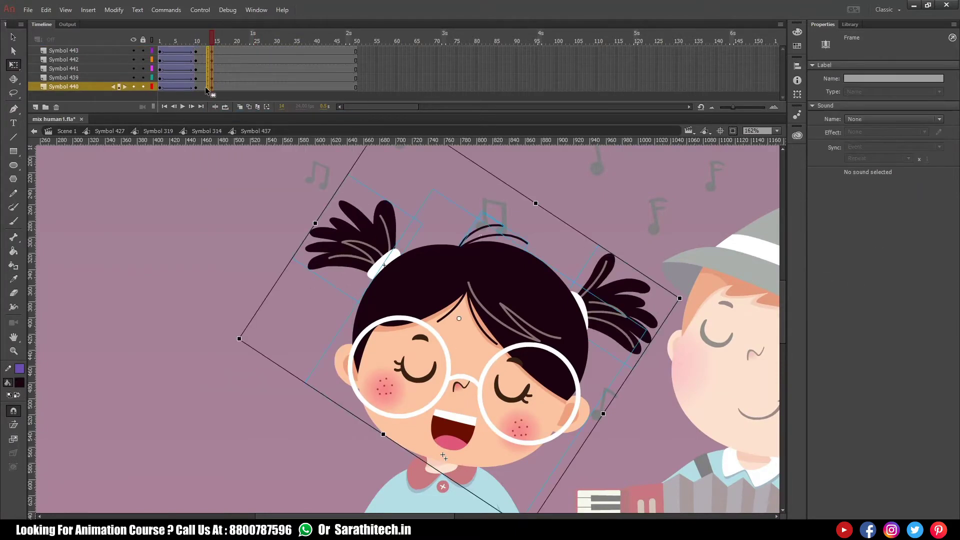
# Rotate both pigtails at frame 12 and extend the classic tweens to frame 14 on all head layers
pyautogui.click(372, 220)
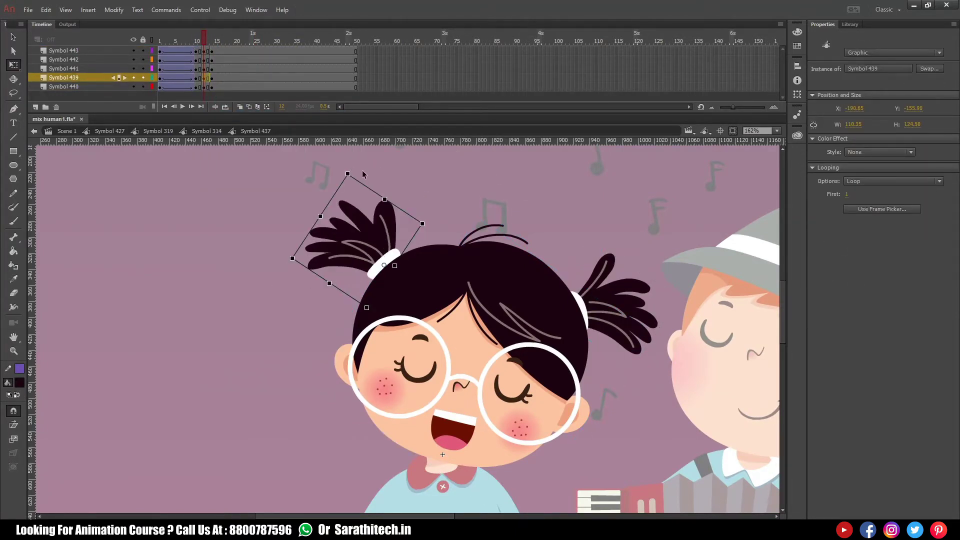
pyautogui.click(611, 301)
pyautogui.moveTo(682, 316); pyautogui.dragTo(690, 323)
pyautogui.press('Return')
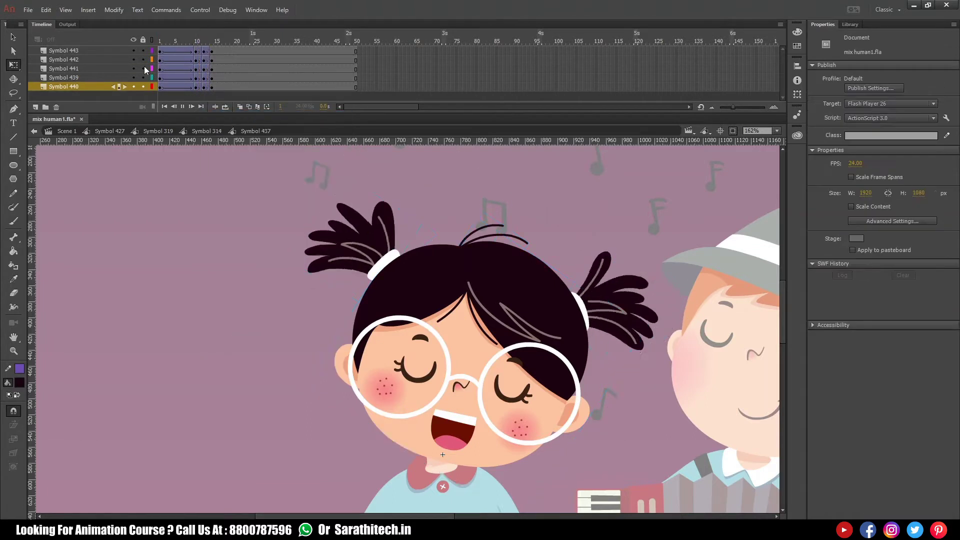
# Insert extra frames across the head layers to lengthen the tweens between the last pigtail keyframes
pyautogui.click(208, 57)
pyautogui.press('F5')
pyautogui.press('F5')
pyautogui.press('F5')
pyautogui.press('F5')
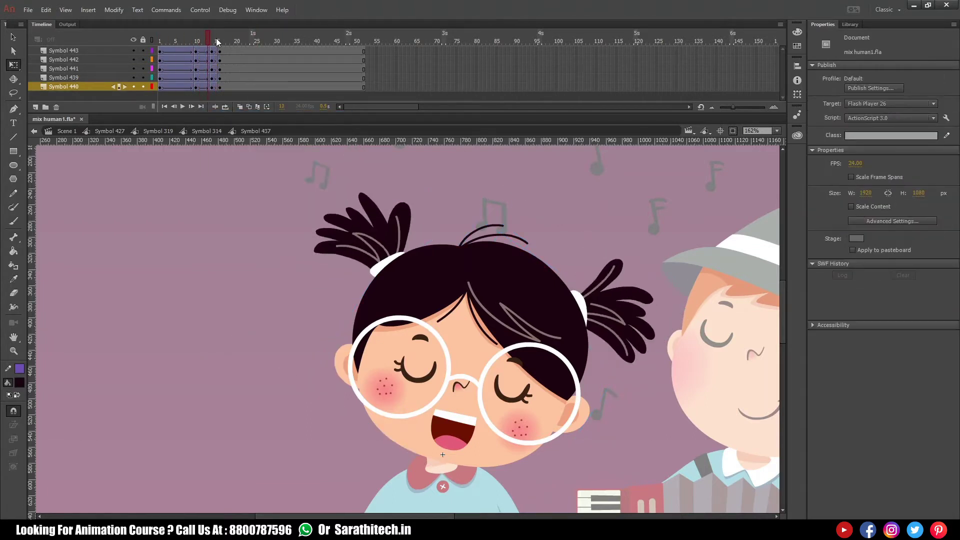
# Return to the Symbol 314 timeline and play back the girl's head and pigtail motion
pyautogui.click(181, 131)
pyautogui.click(139, 78)
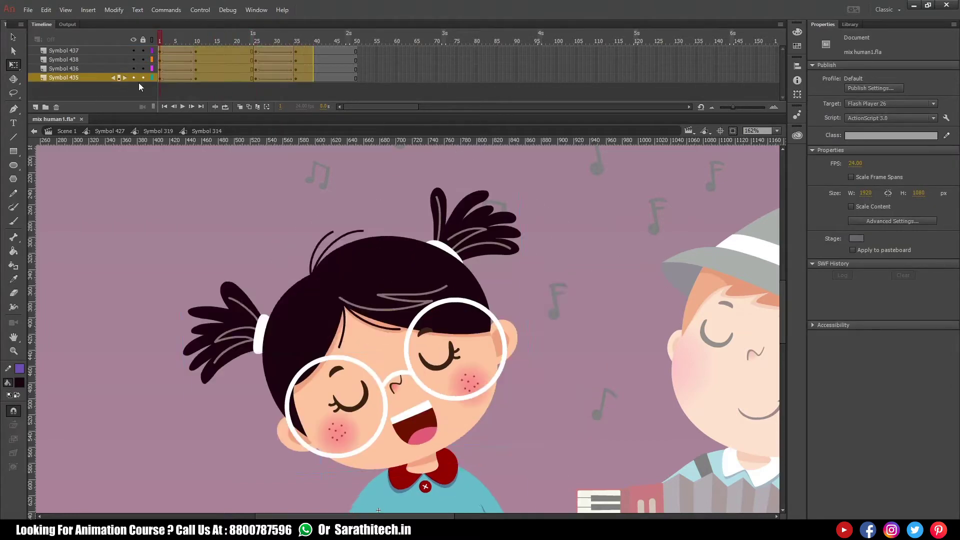
pyautogui.press('Return')
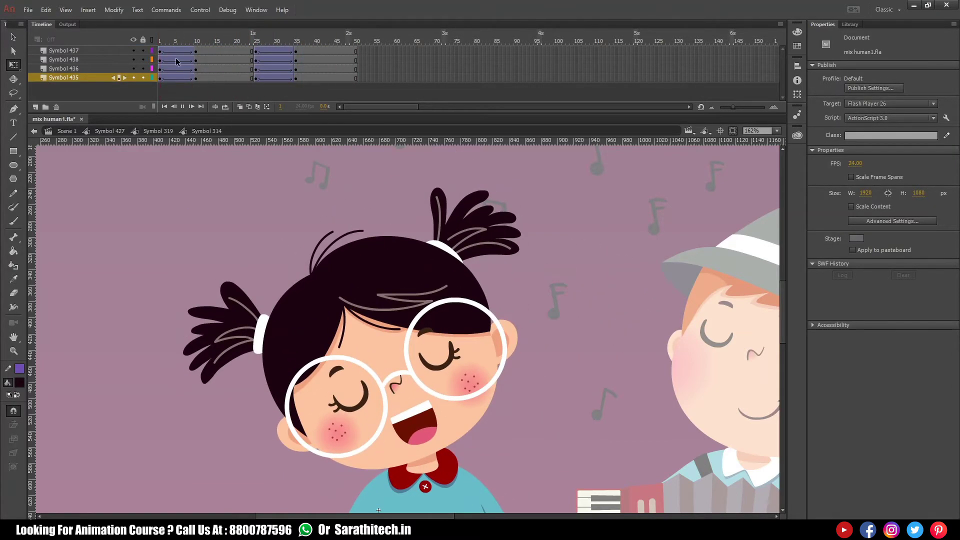
pyautogui.press('Return')
# Rework the frames after the pigtail swing in the head symbol so the classic tweens end at frame 14
pyautogui.doubleClick(233, 326)
pyautogui.moveTo(232, 50); pyautogui.dragTo(219, 86)
pyautogui.rightClick(232, 69)
pyautogui.click(278, 97)
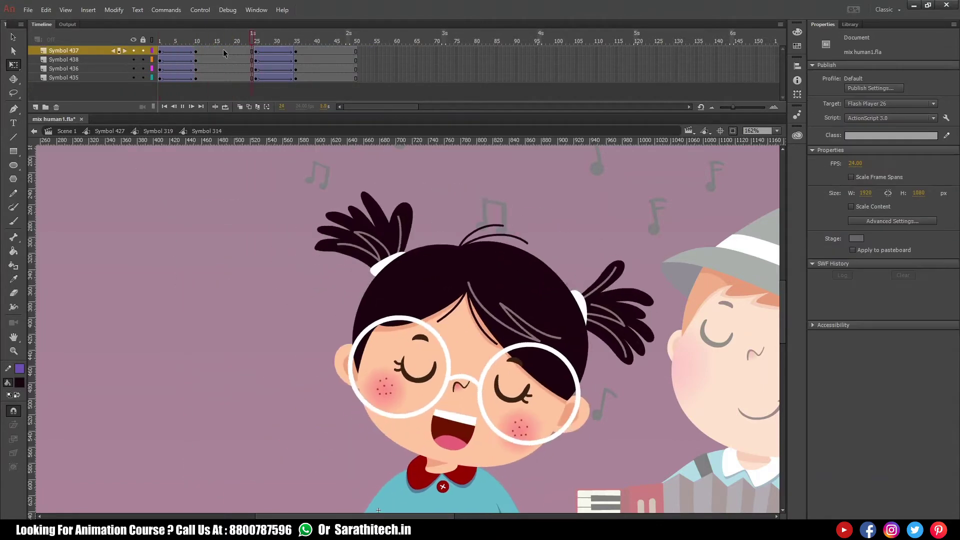
pyautogui.moveTo(223, 49)
pyautogui.mouseDown()
pyautogui.moveTo(185, 48)
pyautogui.moveTo(239, 53)
pyautogui.mouseUp()
pyautogui.doubleClick(345, 206)
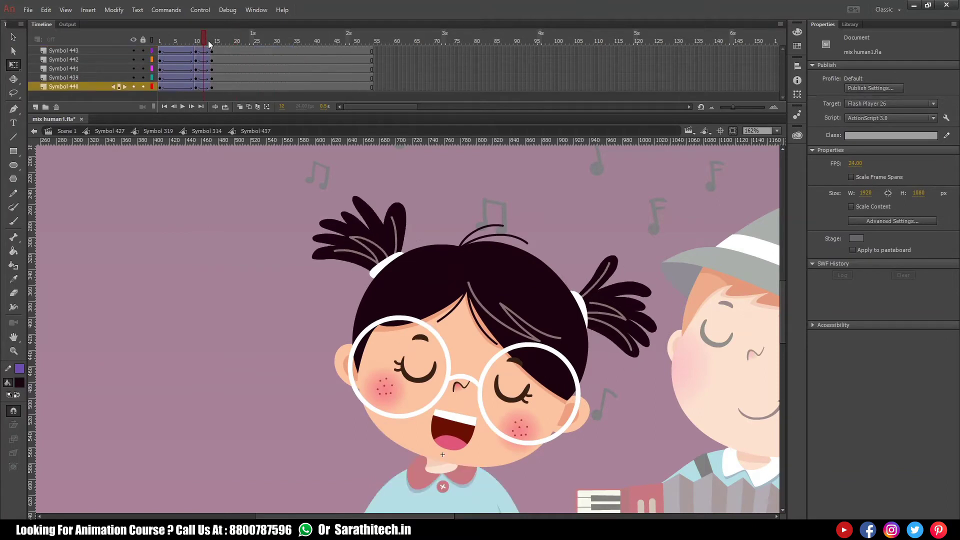
# Adjust the pigtail rotation at frame 14, then add keyframes at frame 17 and rotate both pigtails there
pyautogui.click(625, 305)
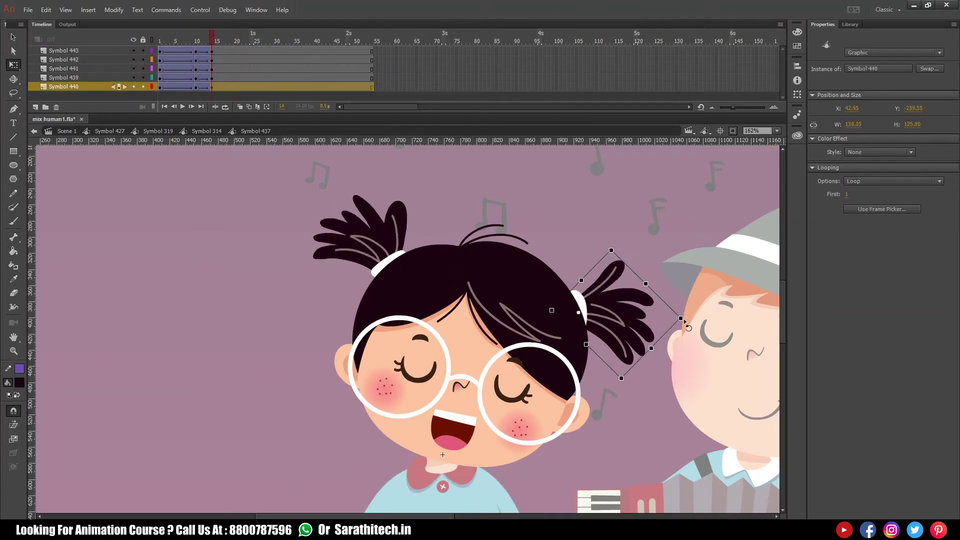
pyautogui.click(224, 41)
pyautogui.click(325, 234)
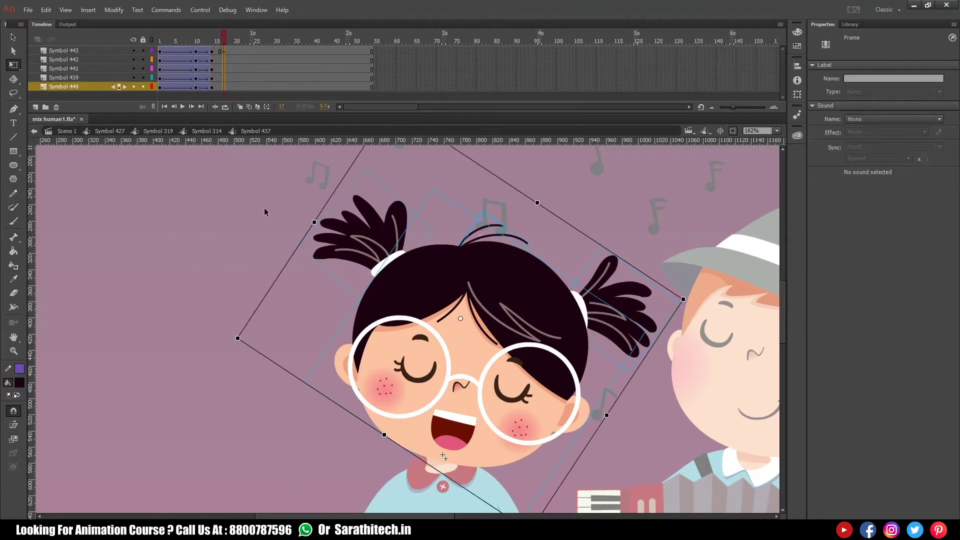
pyautogui.click(645, 308)
# Create classic tweens between frames 14 and 17 on all head layers and play back the motion
pyautogui.click(217, 86)
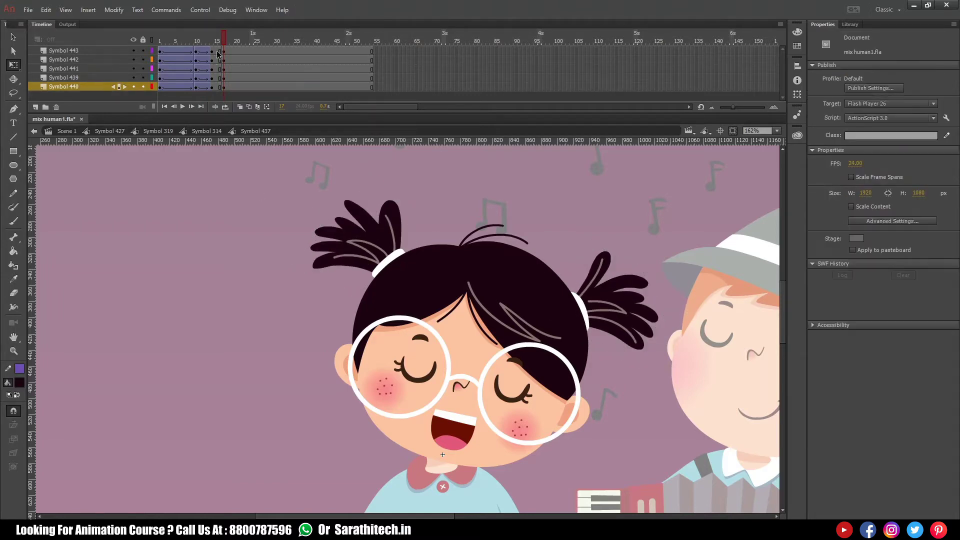
pyautogui.rightClick(217, 87)
pyautogui.click(250, 113)
pyautogui.press('Return')
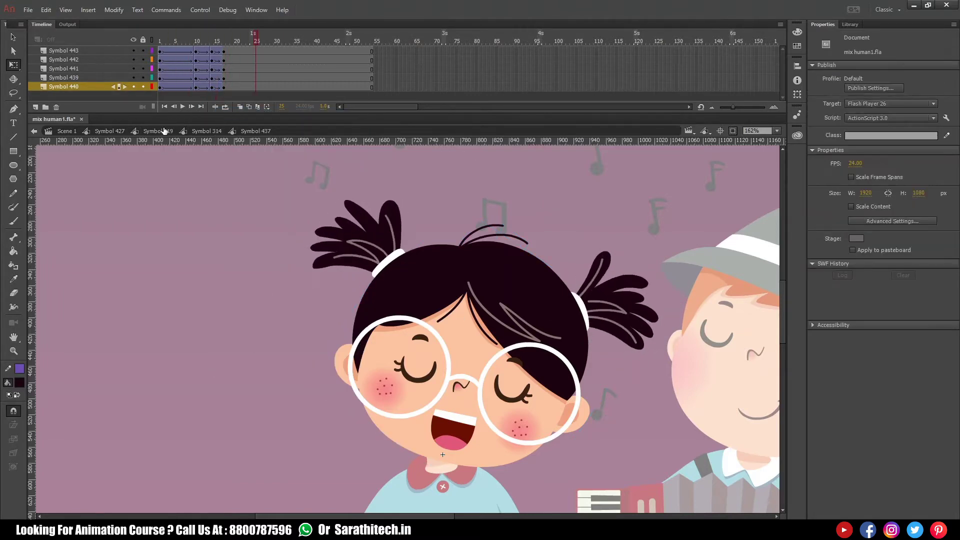
# Insert keyframes on all head layers at frames 25 and 35, matching the second head movement in Symbol 314
pyautogui.click(206, 131)
pyautogui.click(295, 52)
pyautogui.hotkey('ctrl', 'e')
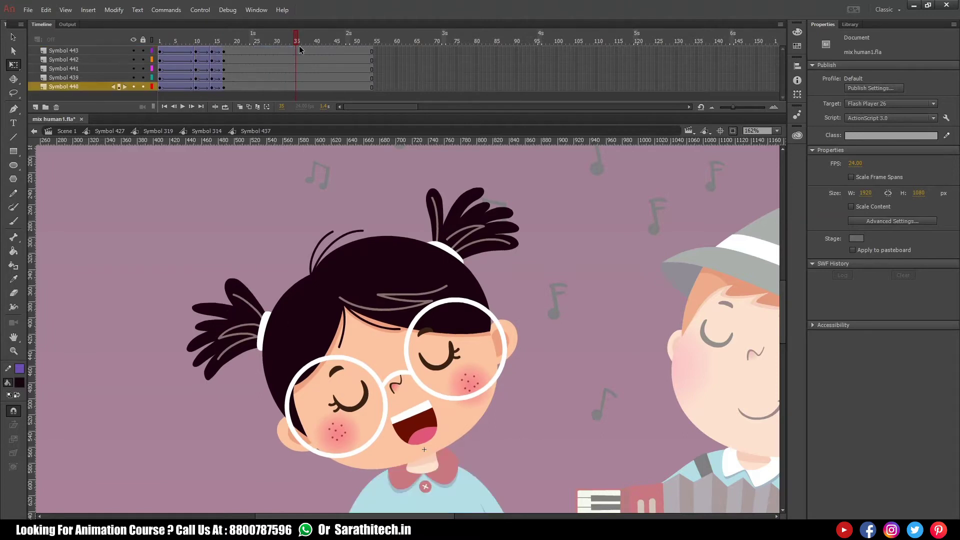
pyautogui.moveTo(297, 91); pyautogui.dragTo(295, 51)
pyautogui.press('F6')
pyautogui.click(257, 42)
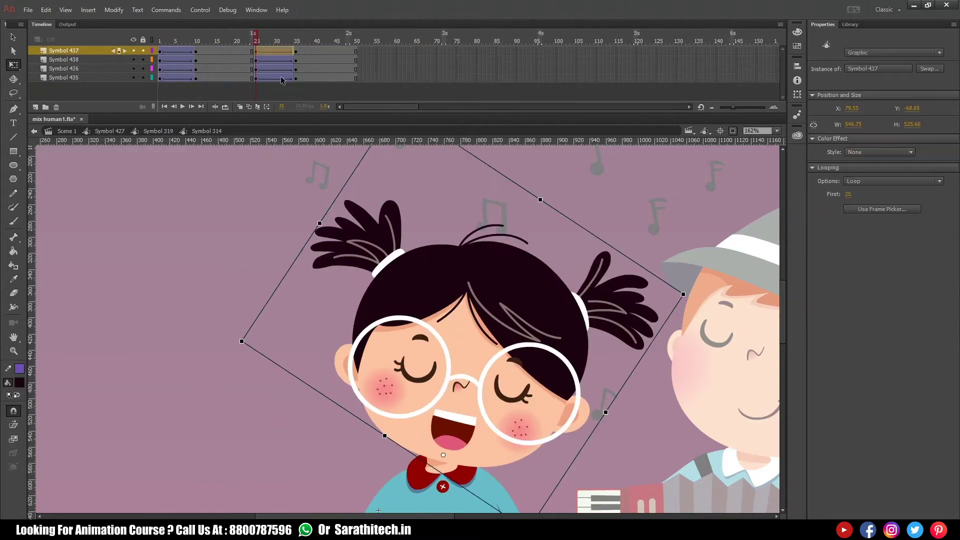
pyautogui.press('F6')
# Add keyframes at frames 38 and 41 on all head layers and create classic tweens from frame 25 to 35
pyautogui.moveTo(295, 51); pyautogui.dragTo(298, 88)
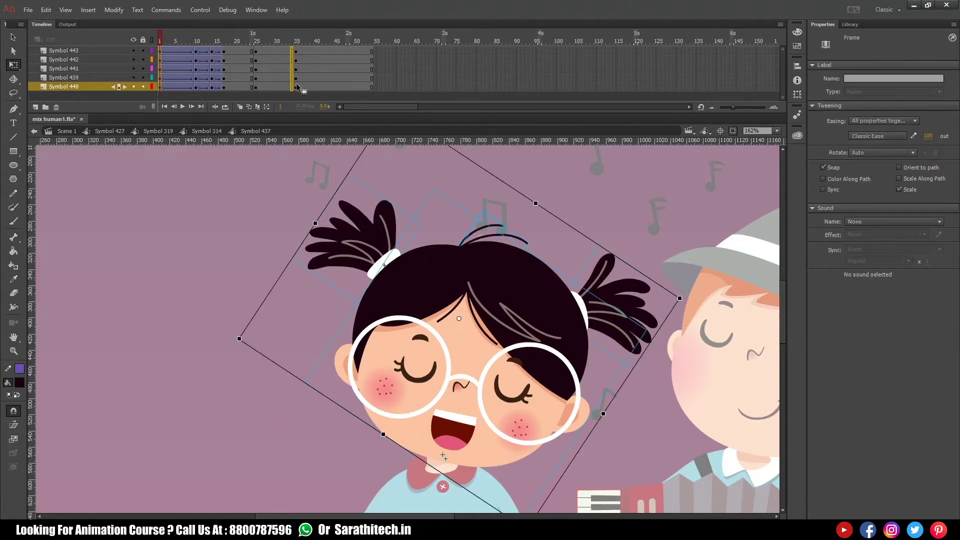
pyautogui.rightClick(318, 64)
pyautogui.click(345, 100)
pyautogui.rightClick(267, 81)
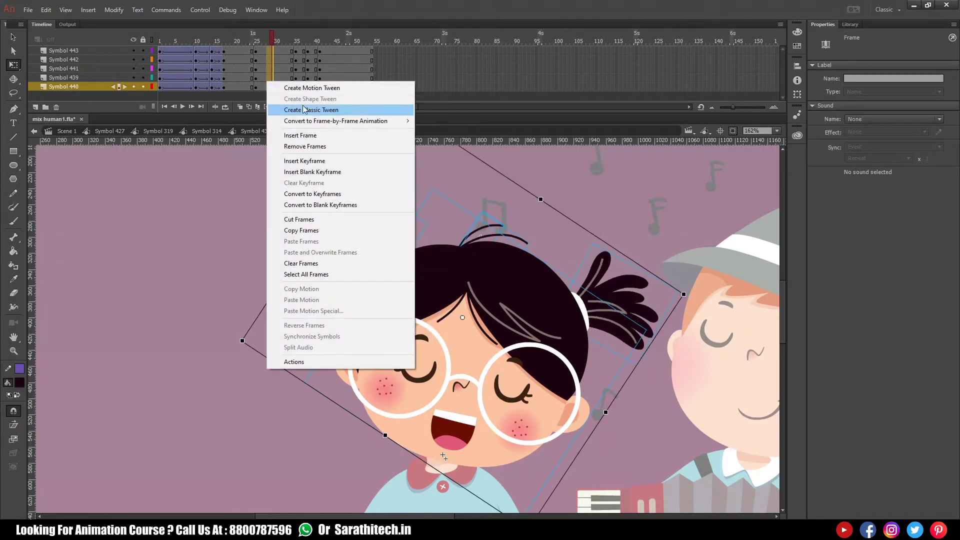
pyautogui.click(321, 112)
# Rotate the girl's pigtails for the second swing at frames 35 and 38
pyautogui.click(356, 209)
pyautogui.moveTo(368, 174); pyautogui.dragTo(335, 183)
pyautogui.click(309, 44)
pyautogui.click(356, 220)
# Create classic tweens on all head layers between frames 35 and 41
pyautogui.moveTo(307, 40); pyautogui.dragTo(361, 104)
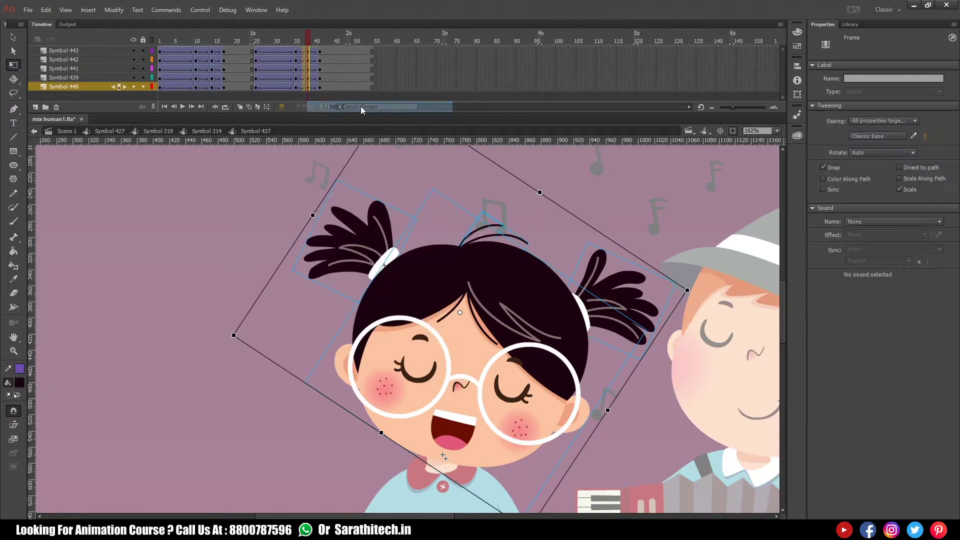
pyautogui.rightClick(310, 87)
pyautogui.click(303, 99)
# Remove the surplus head frames after frame 50 and play back the animation in Symbol 314
pyautogui.moveTo(357, 50); pyautogui.dragTo(409, 88)
pyautogui.doubleClick(184, 179)
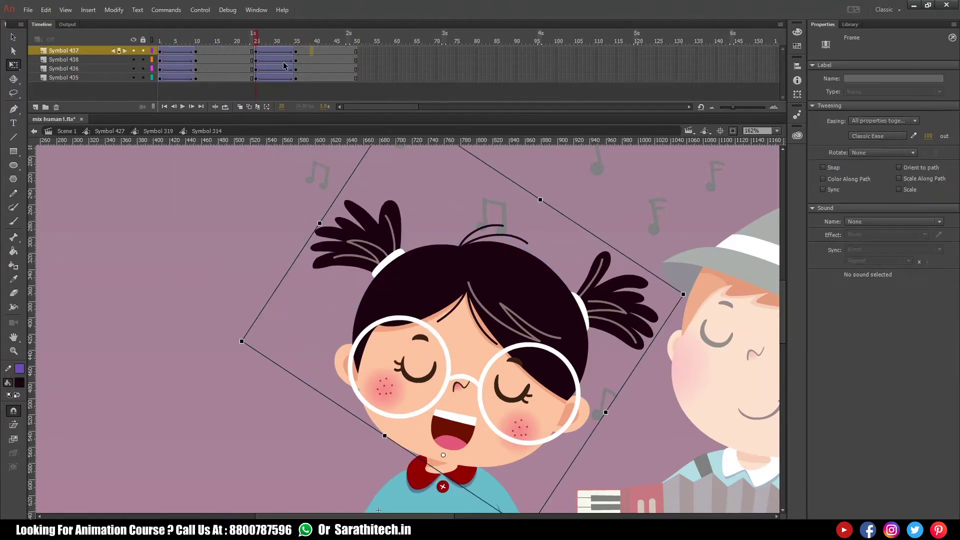
pyautogui.press('Return')
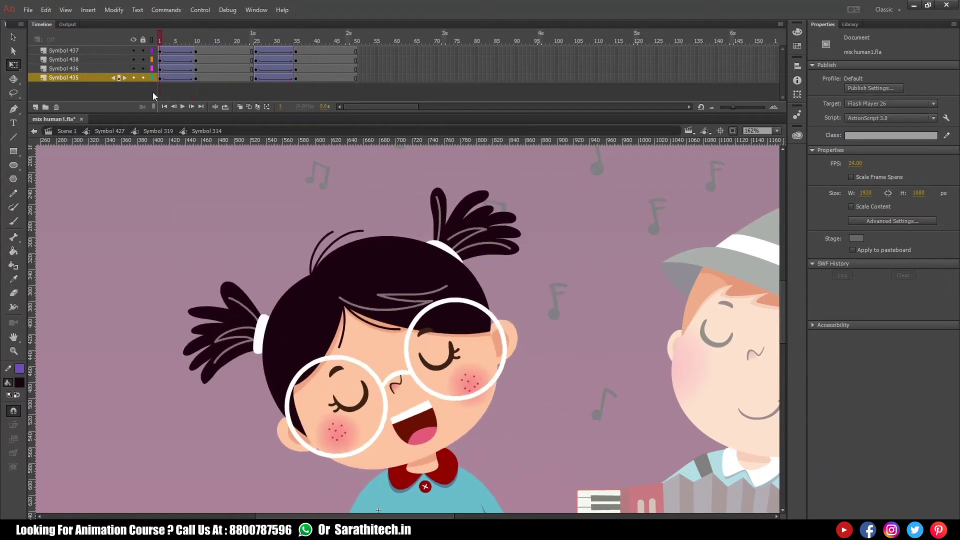
# Reopen the head symbol and rotate the loose hair strands on top of the girl's head at frames 10 and 14
pyautogui.doubleClick(324, 239)
pyautogui.click(325, 241)
pyautogui.click(196, 42)
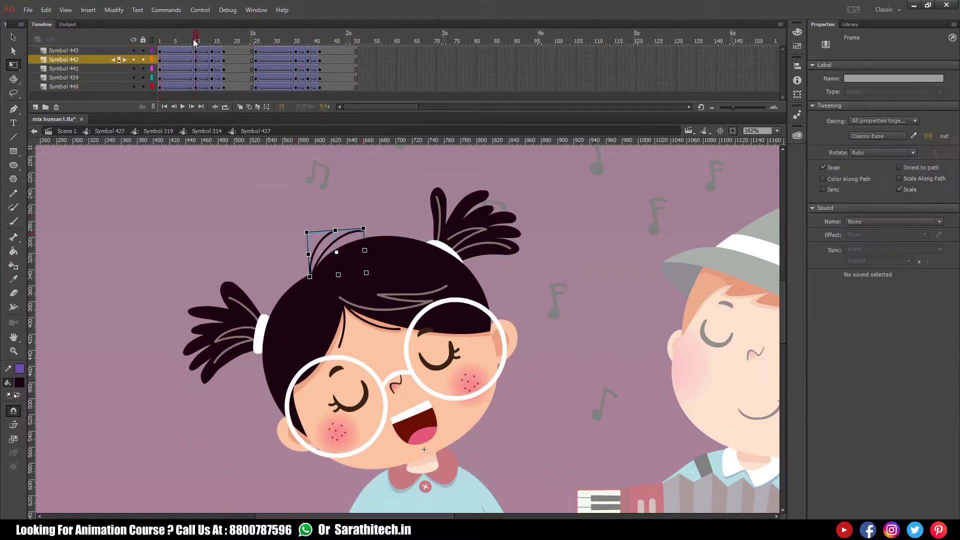
pyautogui.click(350, 227)
pyautogui.press('.')
pyautogui.press('.')
pyautogui.press('.')
pyautogui.press('.')
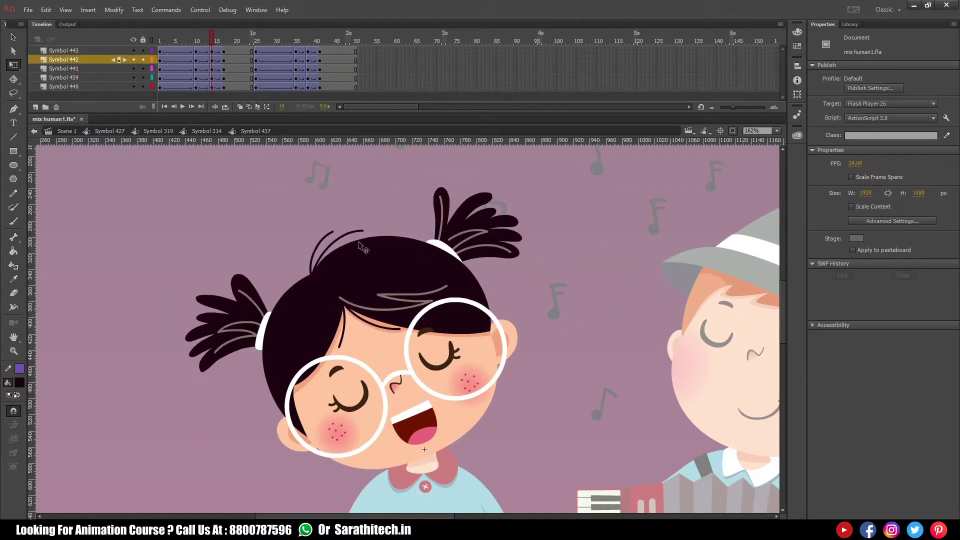
pyautogui.click(343, 232)
# Rotate the loose hair strands on top of the head about their base at frames 35 and 38
pyautogui.press('Return')
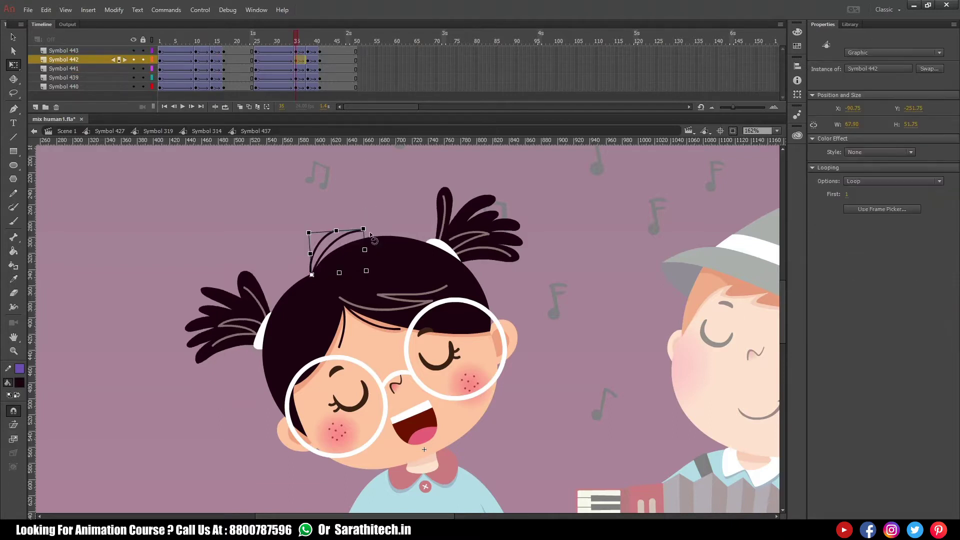
pyautogui.press('.')
pyautogui.press('.')
pyautogui.press('.')
pyautogui.moveTo(350, 230); pyautogui.dragTo(334, 229)
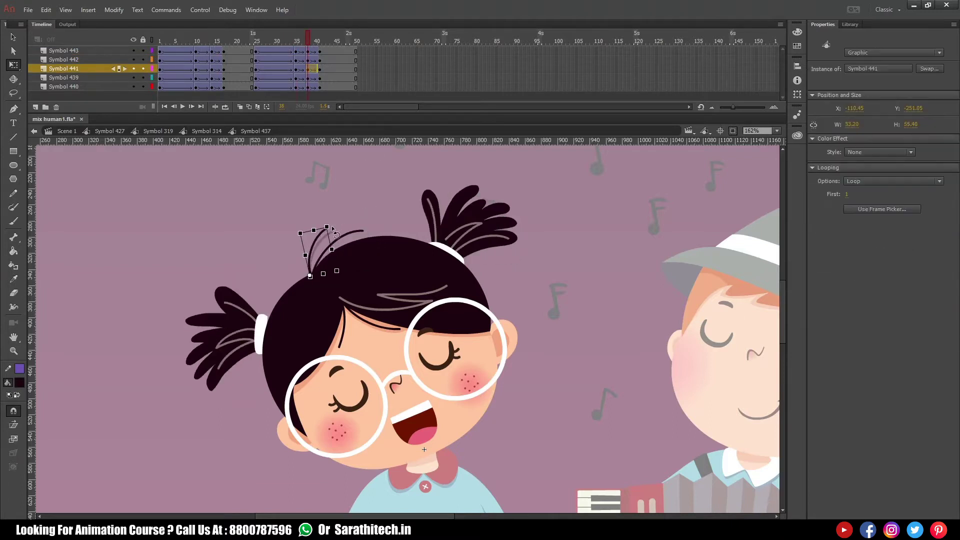
# Play back the girl's finished hair motion from the parent timeline and save the file
pyautogui.press('Return')
pyautogui.click(206, 131)
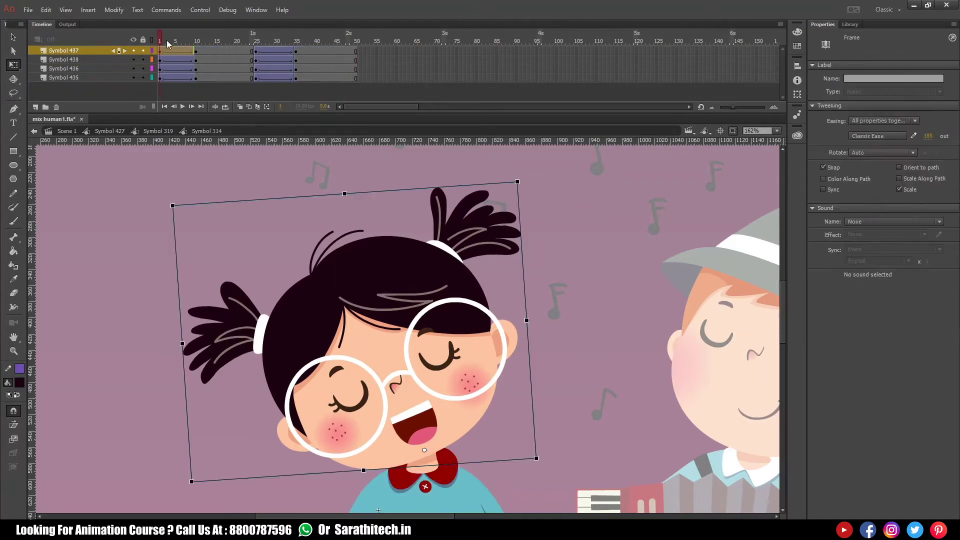
pyautogui.click(158, 130)
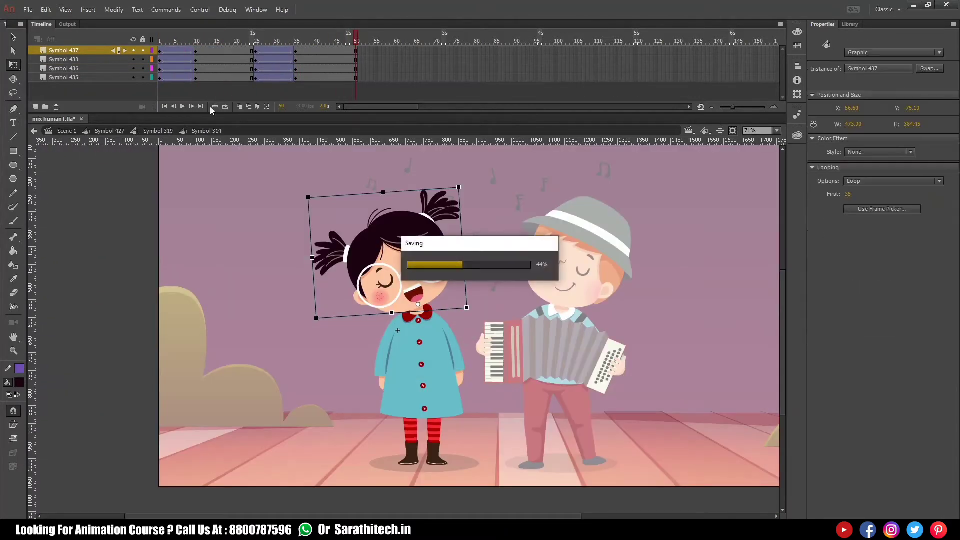
# Open the boy's symbol, enlarge the timeline to show all layers, and insert keyframes on every layer at frame 25
pyautogui.click(563, 280)
pyautogui.doubleClick(563, 280)
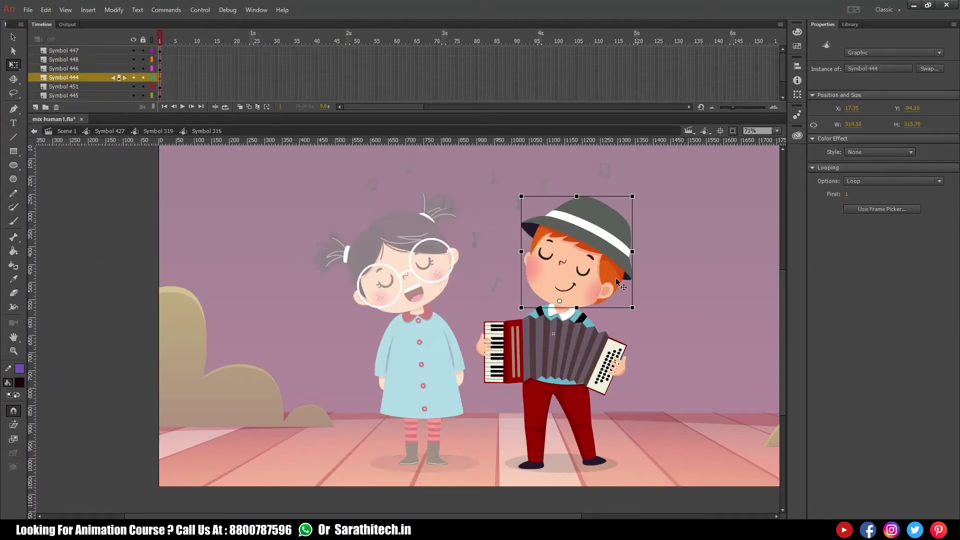
pyautogui.click(603, 411)
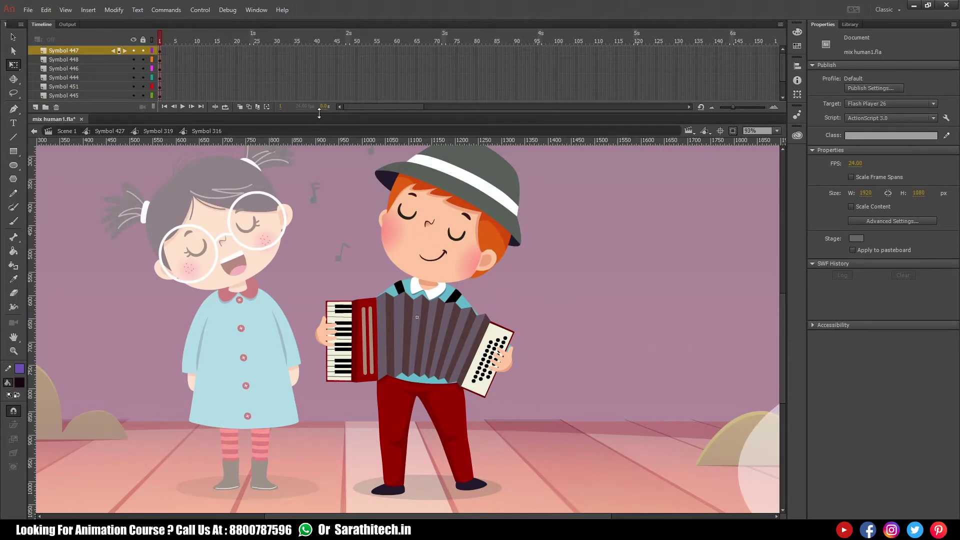
pyautogui.moveTo(319, 113); pyautogui.dragTo(319, 152)
pyautogui.moveTo(240, 40)
pyautogui.mouseDown()
pyautogui.moveTo(213, 32)
pyautogui.moveTo(239, 44)
pyautogui.mouseUp()
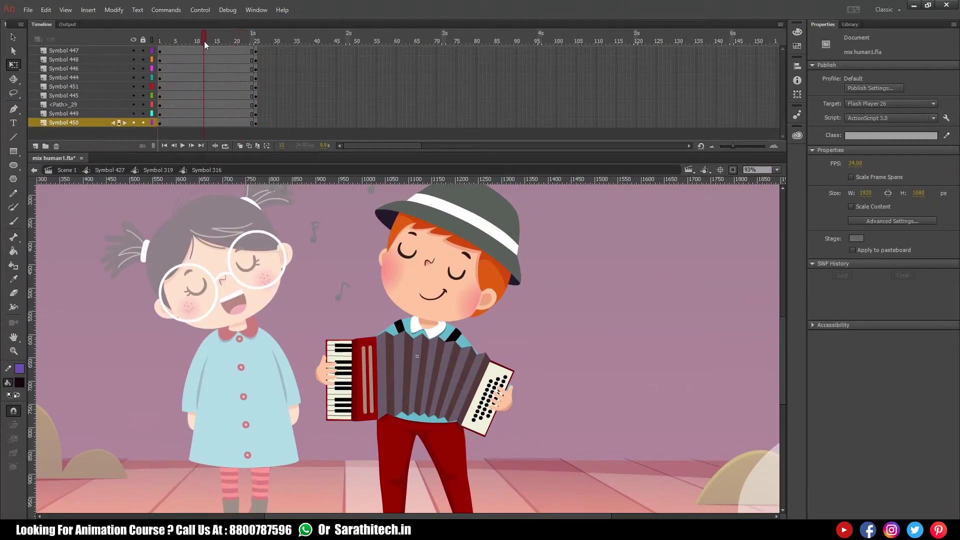
# Insert keyframes on all of the boy's layers at frame 12 and tilt his upper body and head toward the girl
pyautogui.scroll(-2, 488, 419)
pyautogui.click(442, 395)
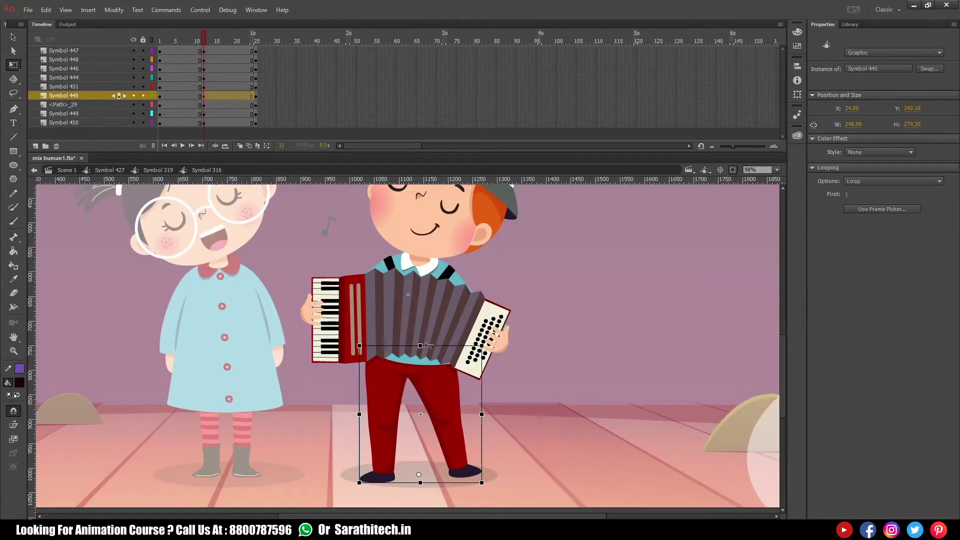
pyautogui.hotkey('ctrl', 'a')
pyautogui.scroll(3, 415, 380)
pyautogui.click(397, 300)
pyautogui.moveTo(495, 223); pyautogui.dragTo(469, 215)
pyautogui.scroll(-3, 450, 350)
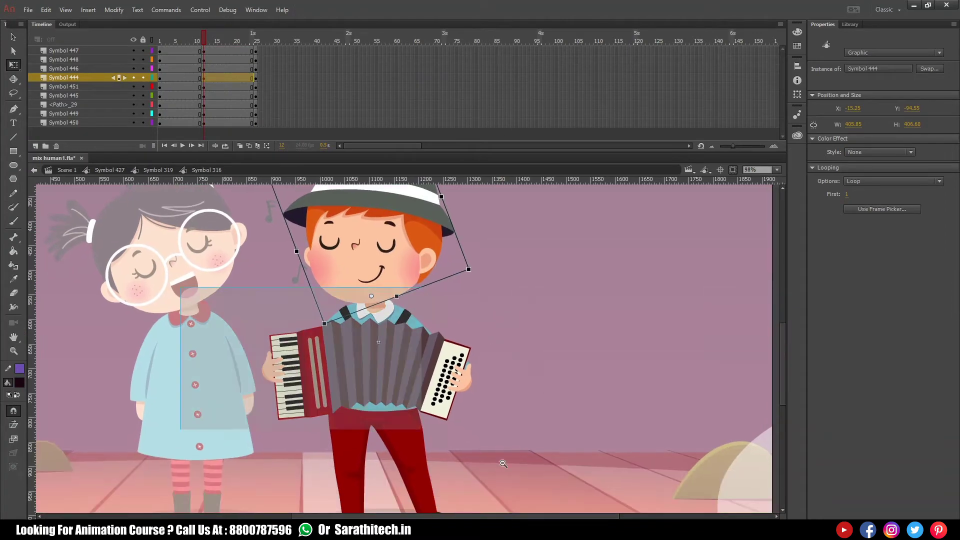
# Rotate both of the boy's arms about the shoulders at frame 12 to swing the accordion's keyboard and button ends
pyautogui.scroll(3, 385, 440)
pyautogui.moveTo(270, 395); pyautogui.dragTo(482, 495)
pyautogui.moveTo(554, 359); pyautogui.dragTo(556, 310)
pyautogui.click(230, 347)
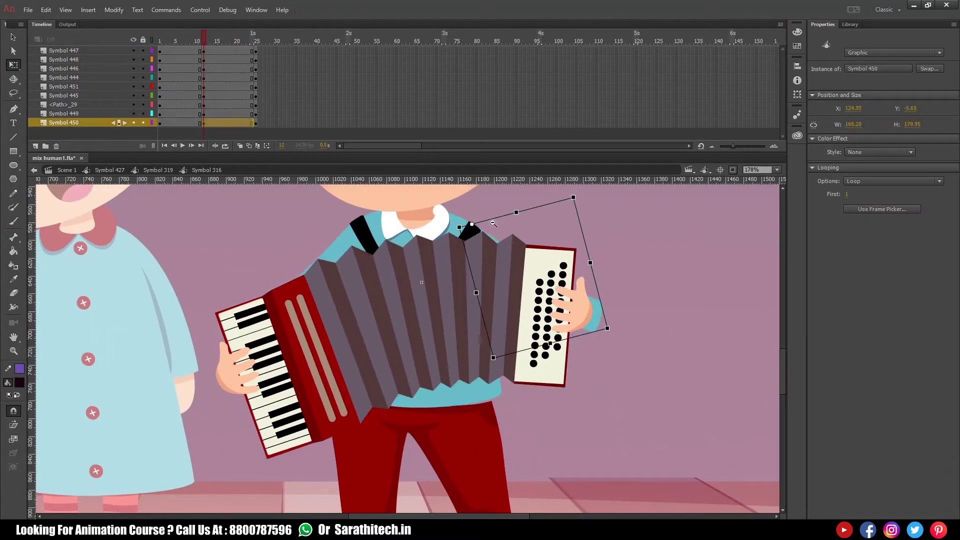
pyautogui.scroll(2, 555, 246)
pyautogui.scroll(-3, 507, 334)
pyautogui.scroll(2, 330, 385)
pyautogui.click(332, 385)
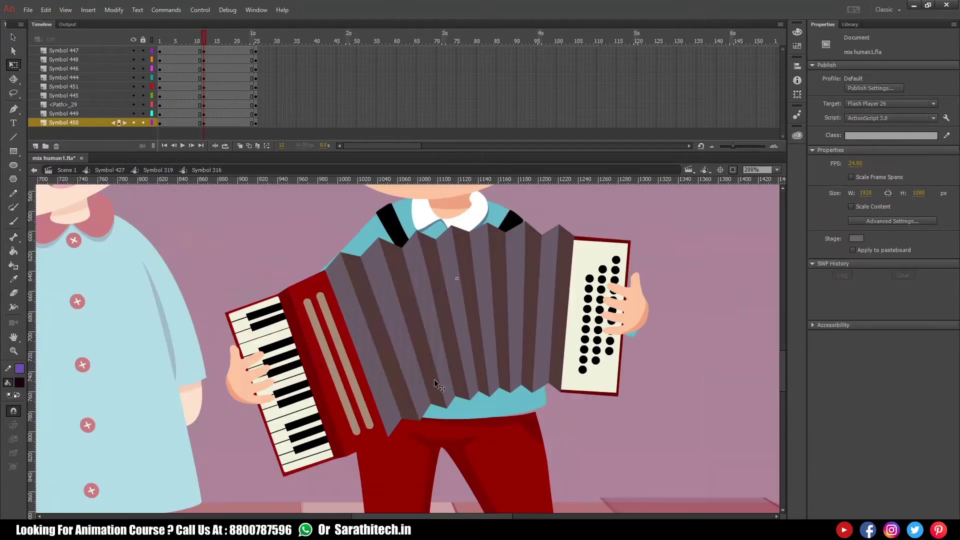
pyautogui.moveTo(248, 450); pyautogui.dragTo(245, 363)
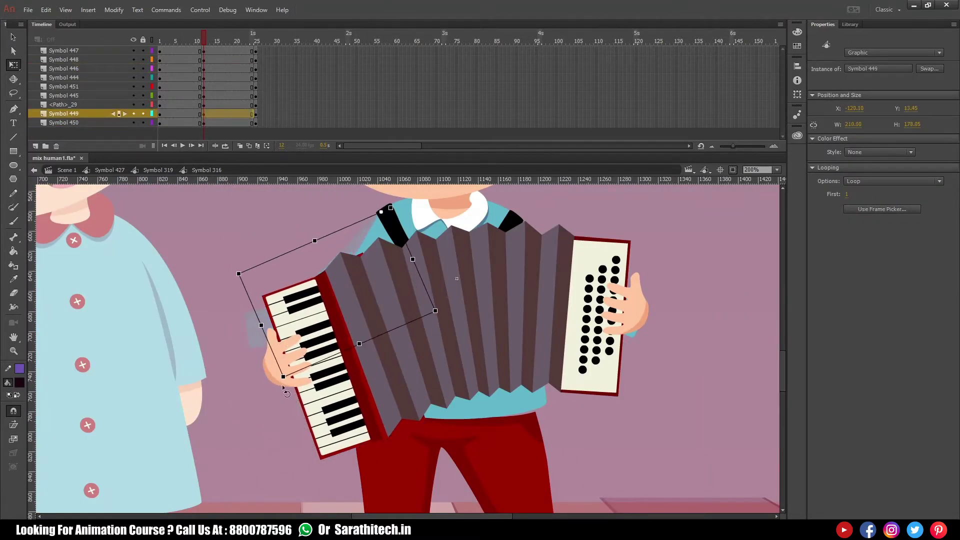
pyautogui.click(395, 345)
# Raise the button-side arm further at frame 12 and transform the bellows to fit between the accordion's two ends
pyautogui.scroll(2, 397, 344)
pyautogui.moveTo(399, 355); pyautogui.dragTo(398, 354)
pyautogui.scroll(-3, 402, 371)
pyautogui.scroll(2, 525, 332)
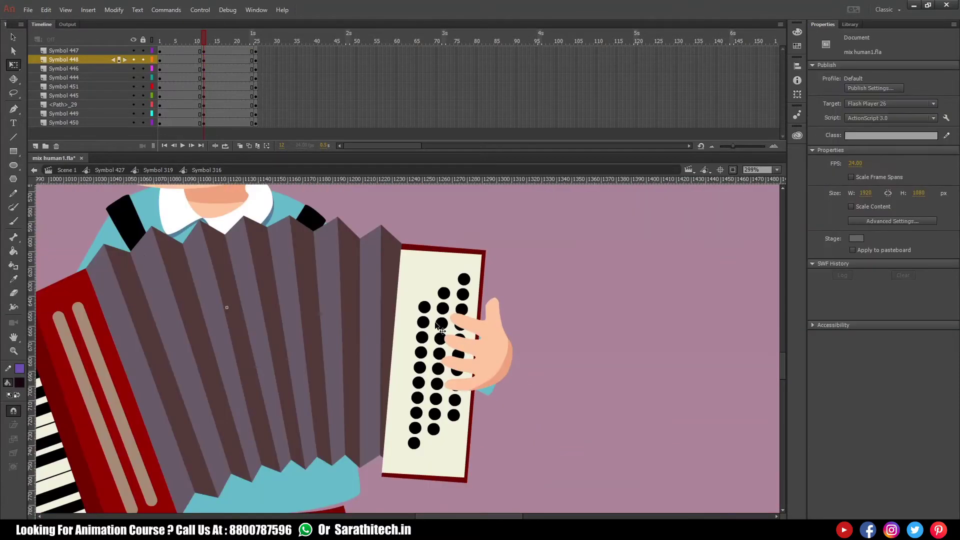
pyautogui.click(425, 322)
pyautogui.moveTo(540, 425); pyautogui.dragTo(560, 382)
pyautogui.click(370, 320)
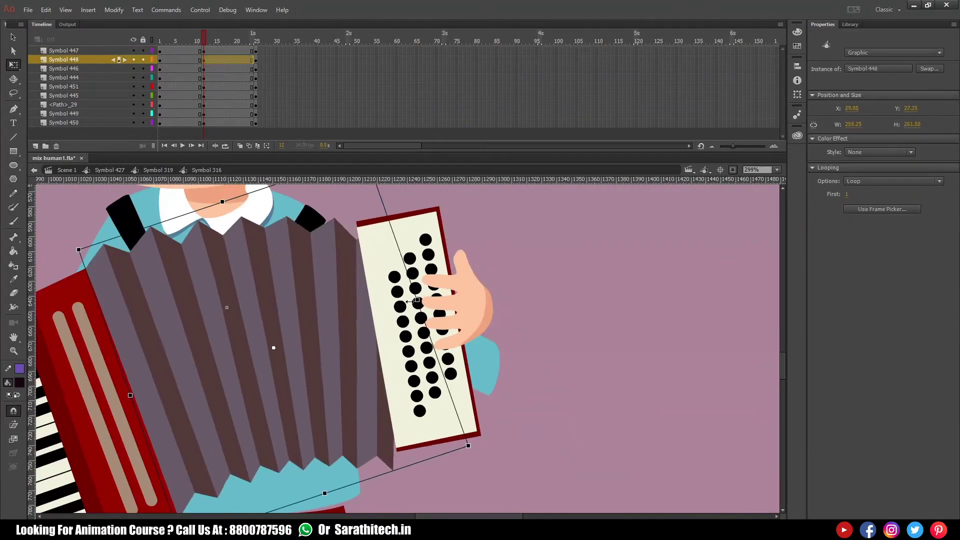
pyautogui.moveTo(413, 300); pyautogui.dragTo(404, 300)
pyautogui.press('Return')
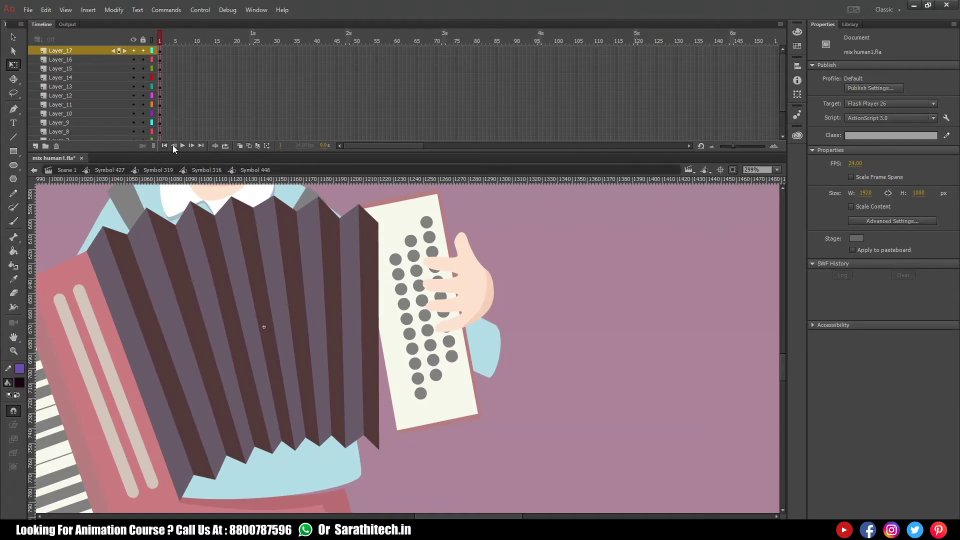
# Open the bellows symbol, insert keyframes on all of its layers at frames 25 and 13, and enlarge the timeline to show every layer
pyautogui.doubleClick(365, 342)
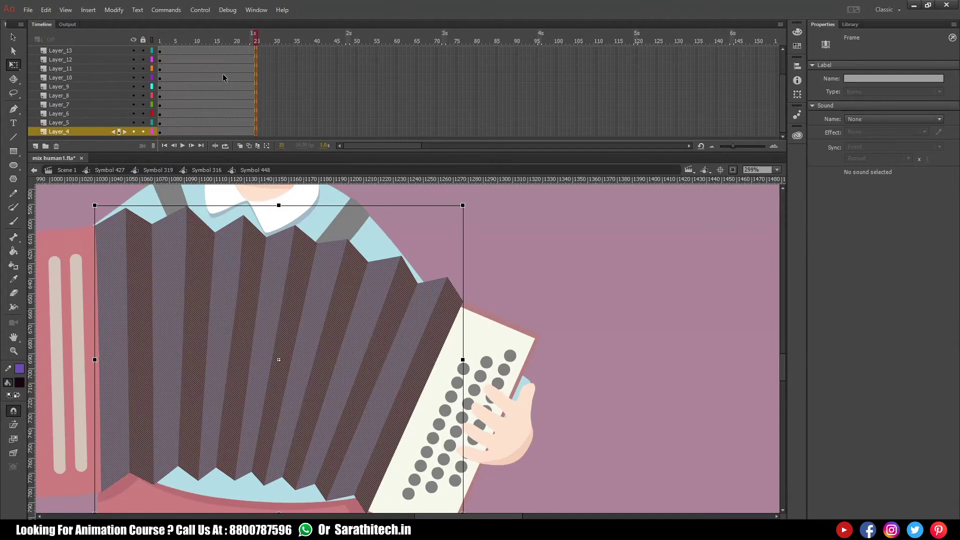
pyautogui.click(206, 170)
pyautogui.moveTo(160, 51); pyautogui.dragTo(256, 123)
pyautogui.rightClick(204, 88)
pyautogui.press('Escape')
pyautogui.click(206, 40)
pyautogui.doubleClick(271, 296)
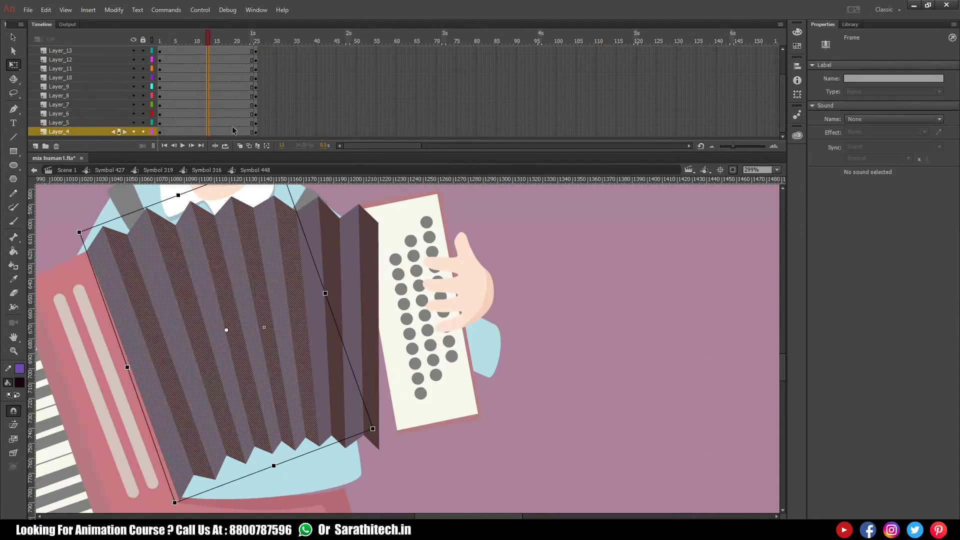
pyautogui.moveTo(322, 158); pyautogui.dragTo(321, 202)
# Return to the boy's symbol and shift the frame 12 keyframes on all layers to frame 13
pyautogui.click(206, 214)
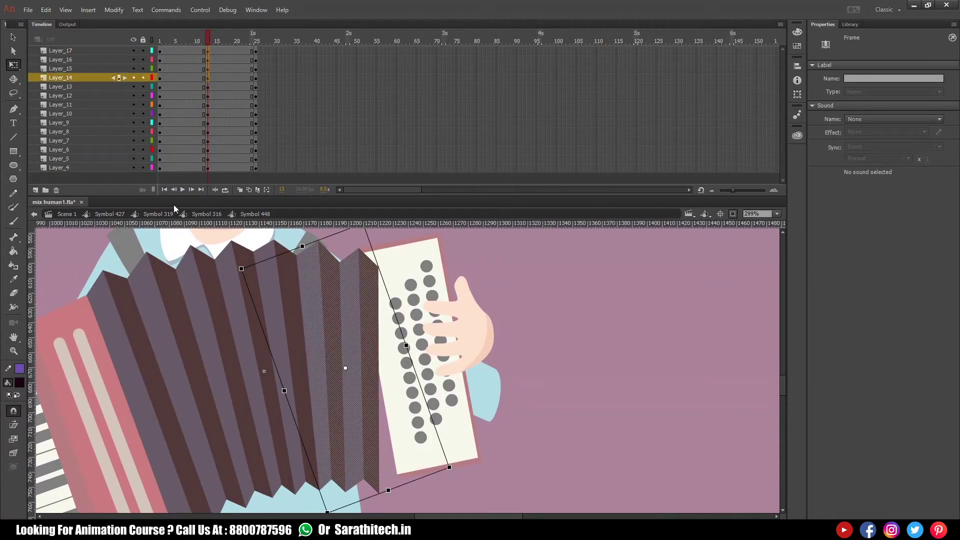
pyautogui.moveTo(203, 51); pyautogui.dragTo(208, 125)
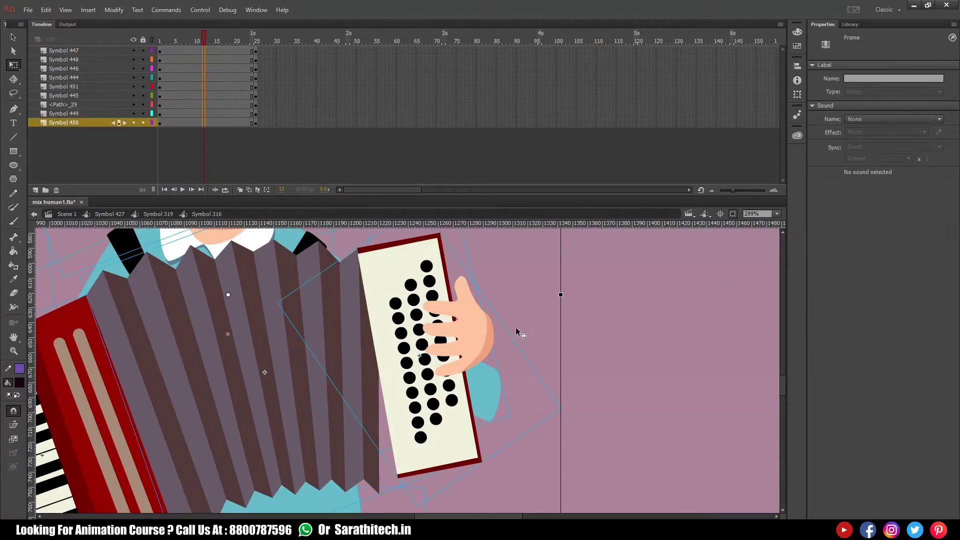
pyautogui.keyDown('alt'); pyautogui.click(543, 358); pyautogui.keyUp('alt')
pyautogui.rightClick(208, 97)
pyautogui.click(209, 40)
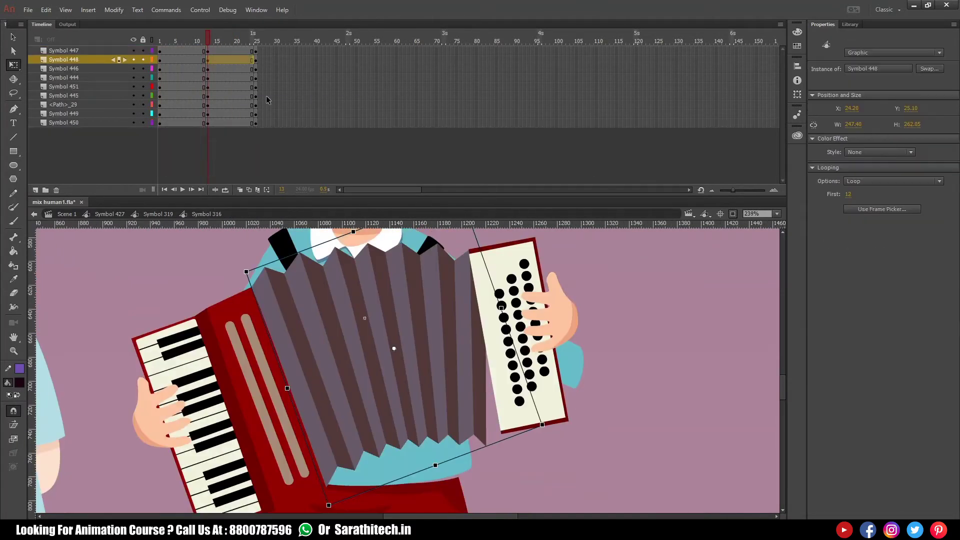
pyautogui.rightClick(190, 96)
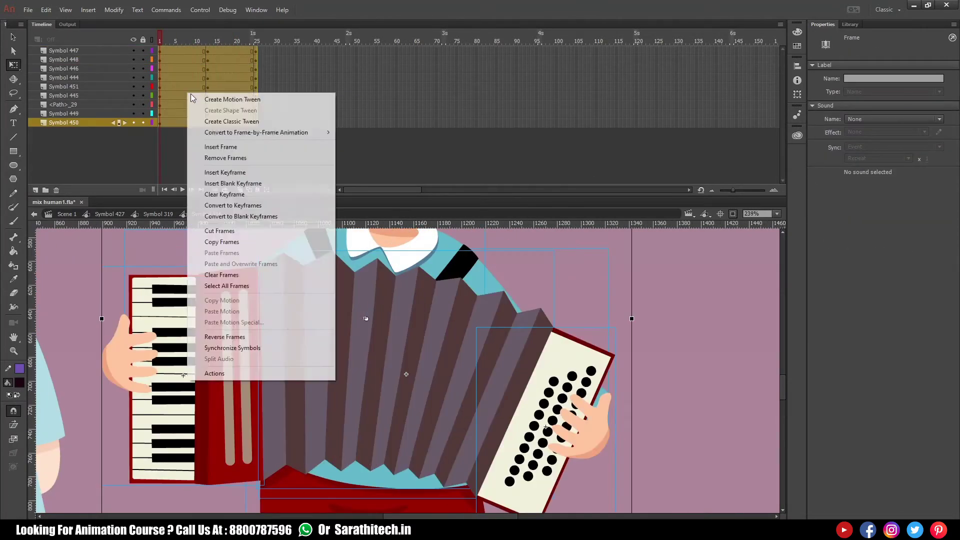
pyautogui.press('Escape')
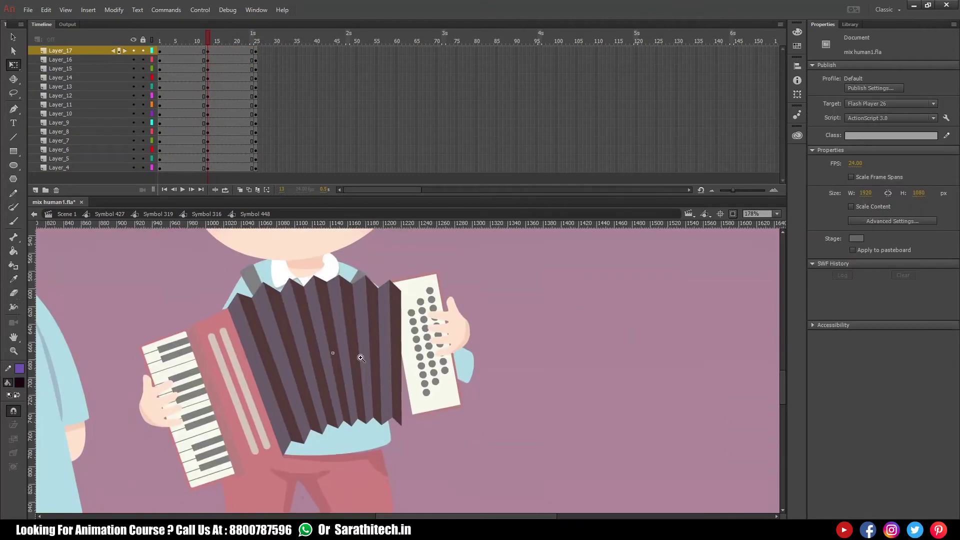
# Reshape the outer bellows pleats inside the bellows symbol at frame 13 so they line up with the button panel
pyautogui.click(361, 358)
pyautogui.click(392, 353)
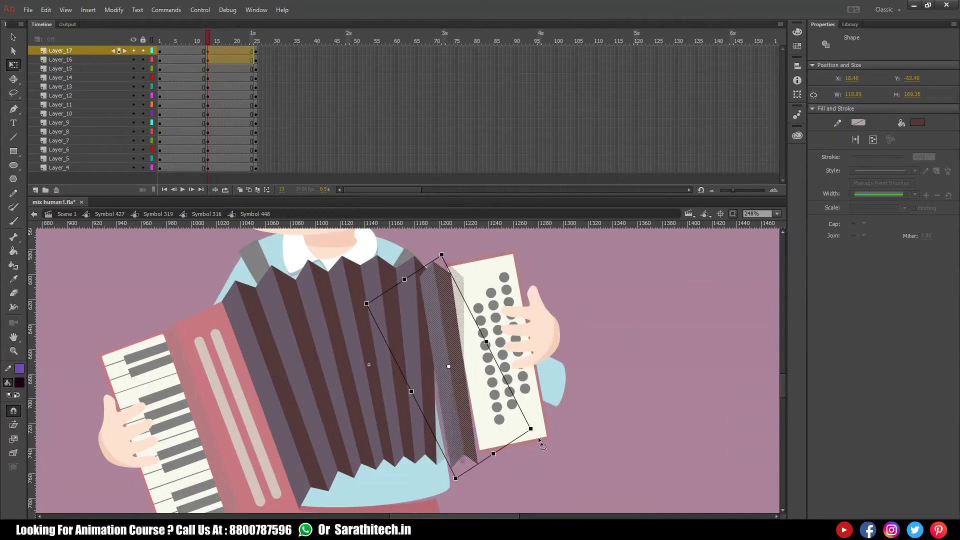
pyautogui.scroll(8, 447, 345)
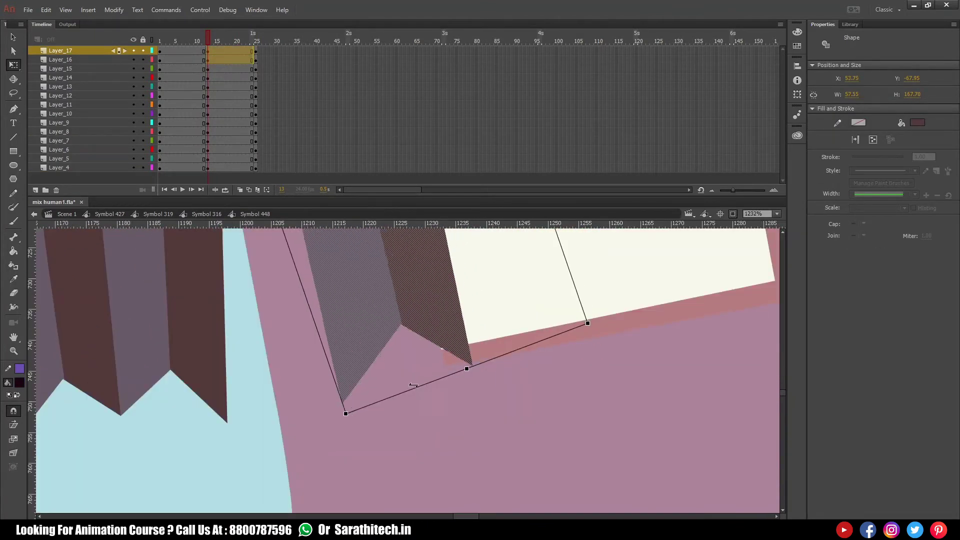
pyautogui.scroll(-7, 440, 374)
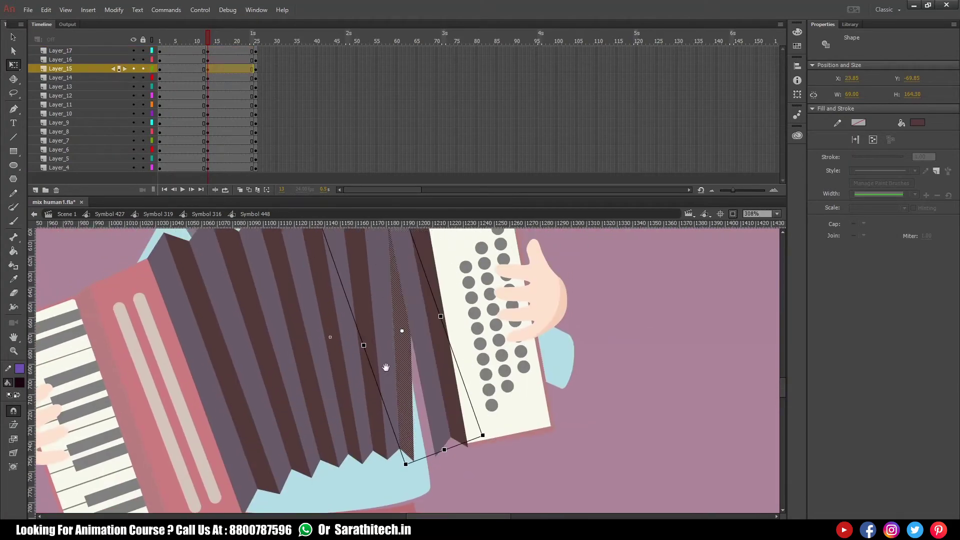
pyautogui.hotkey('ctrl', 'shift', 'a')
pyautogui.click(380, 275)
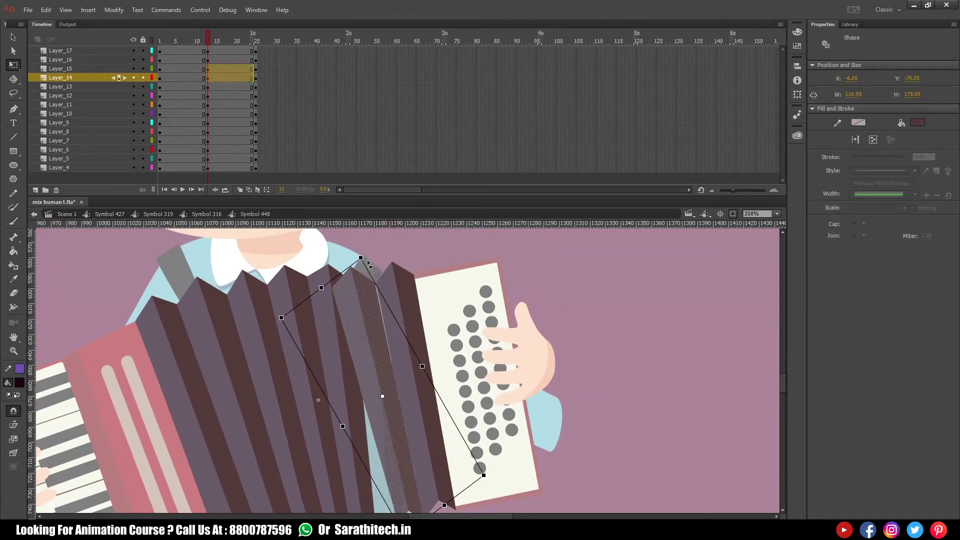
pyautogui.scroll(4, 400, 363)
pyautogui.hotkey('ctrl', 'shift', 'a')
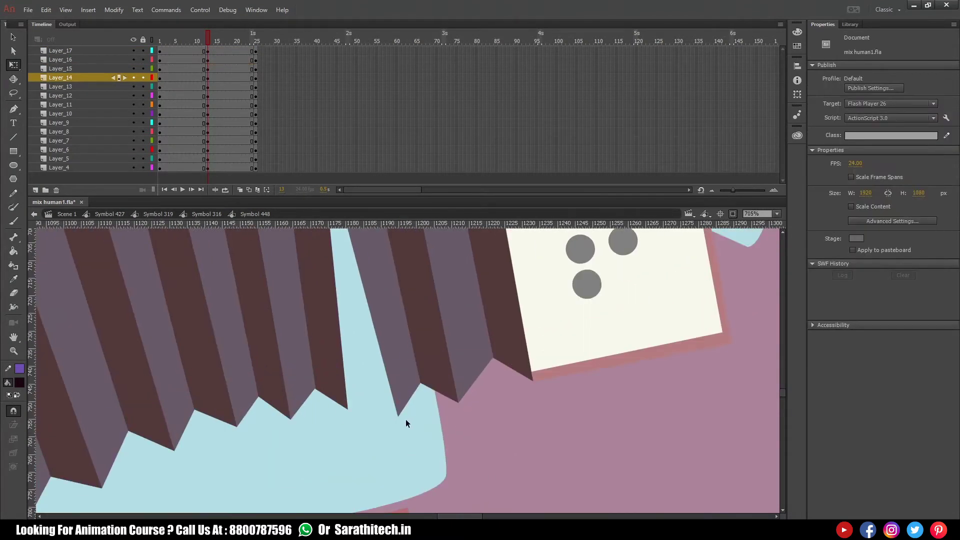
# Isolate the Layer_12 pleat by locking and hiding the other layers, and pull its upper corner toward the neighbouring pleat
pyautogui.scroll(-4, 377, 410)
pyautogui.scroll(4, 361, 268)
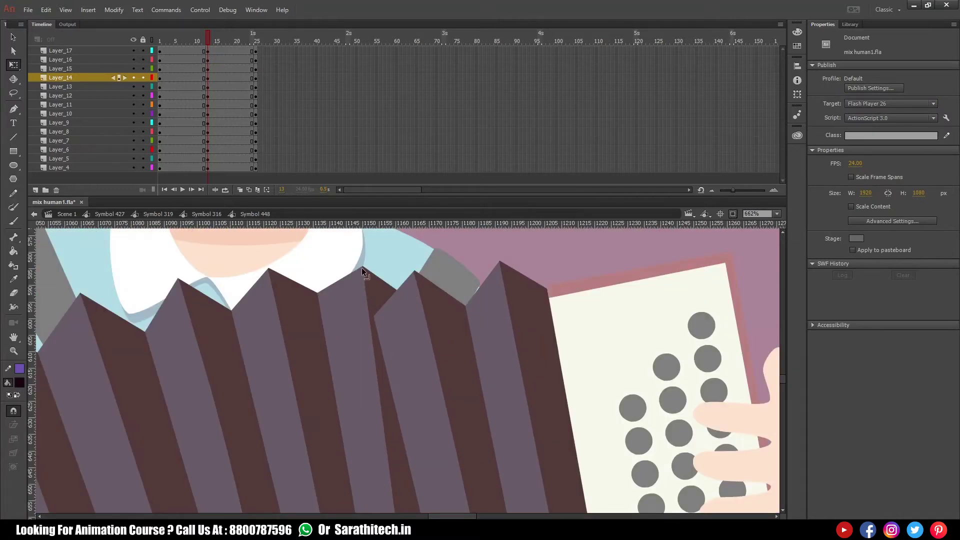
pyautogui.press('a')
pyautogui.click(362, 268)
pyautogui.click(143, 40)
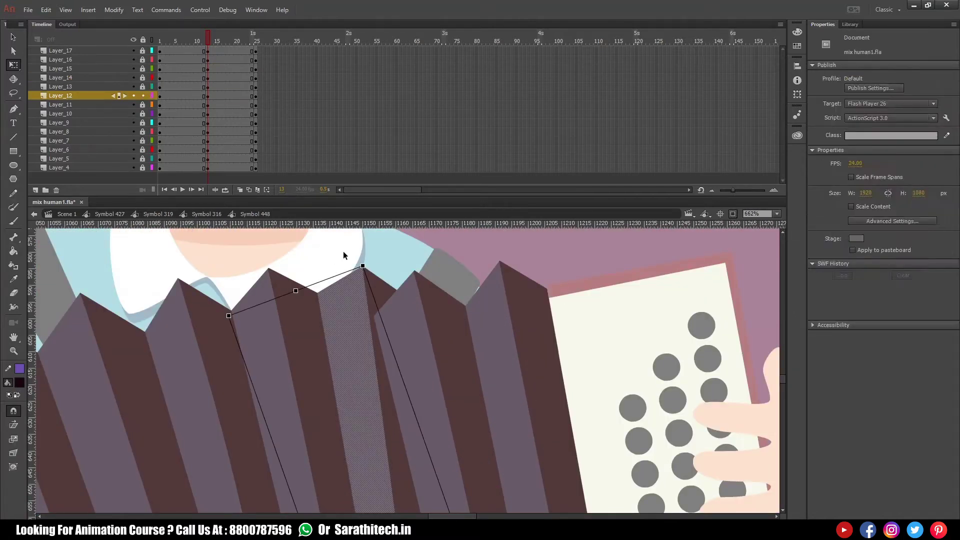
pyautogui.keyDown('alt'); pyautogui.click(134, 96); pyautogui.keyUp('alt')
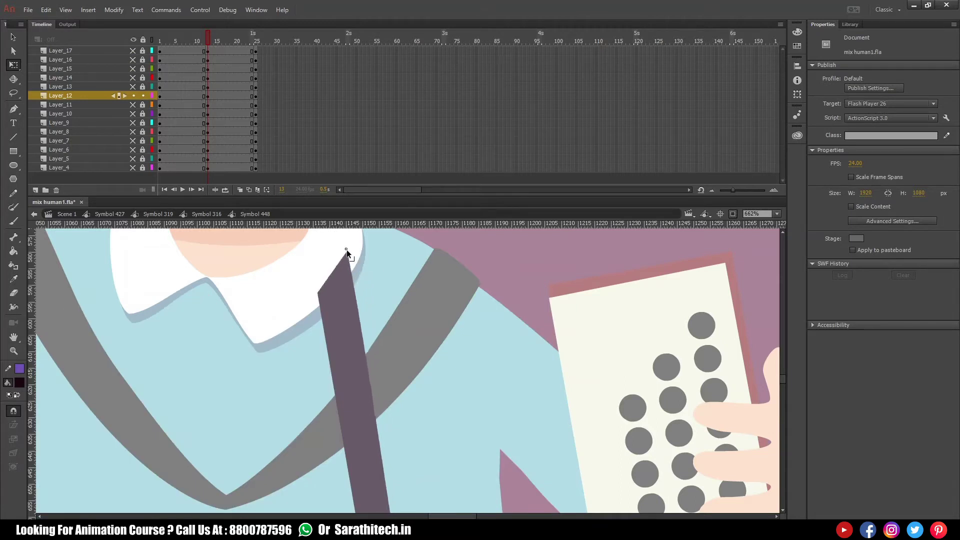
pyautogui.keyDown('alt'); pyautogui.click(134, 96); pyautogui.keyUp('alt')
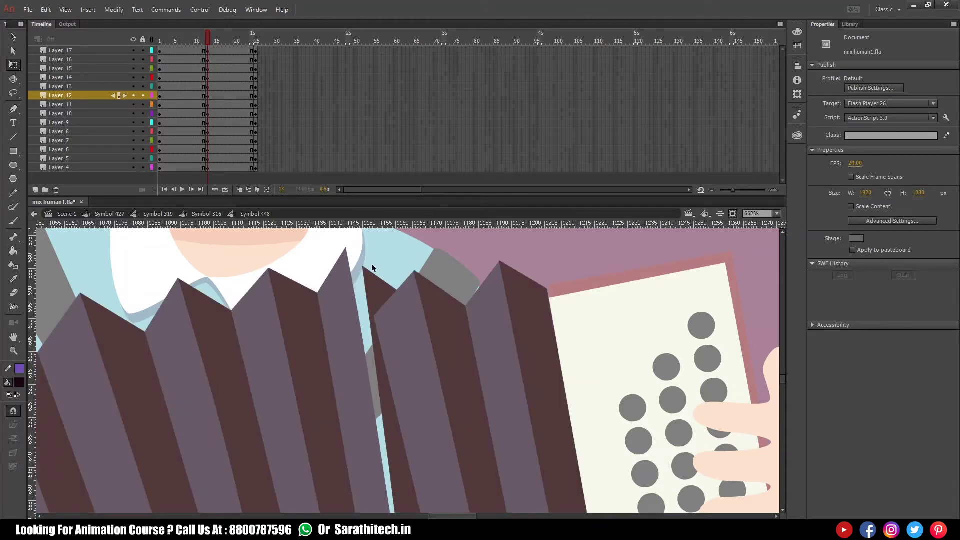
pyautogui.moveTo(356, 258); pyautogui.dragTo(368, 310)
pyautogui.click(372, 300)
# Show the Layer_13 and Layer_14 pleats as outlines, close the gap between them and restore their filled display
pyautogui.click(152, 87)
pyautogui.click(153, 79)
pyautogui.click(152, 78)
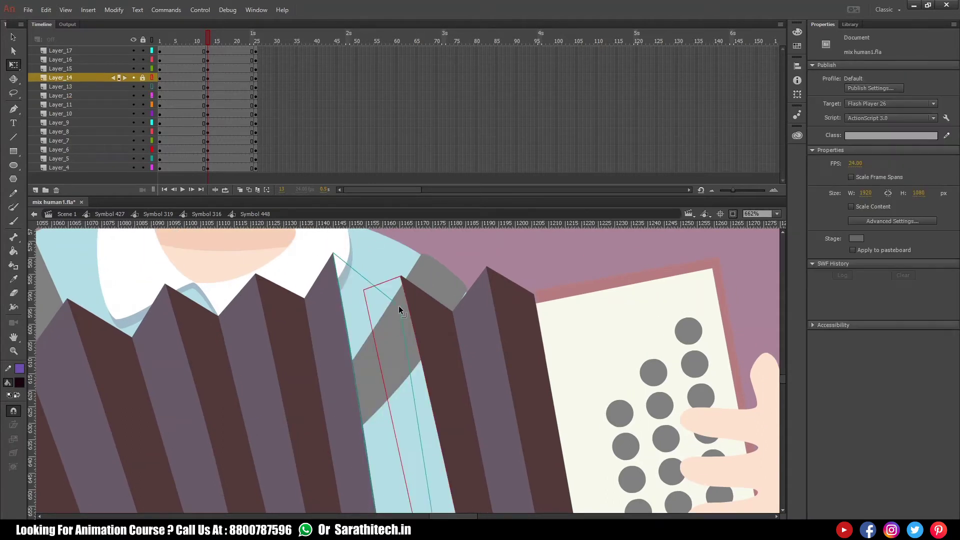
pyautogui.hotkey('ctrl', '-')
pyautogui.hotkey('ctrl', '-')
pyautogui.click(152, 78)
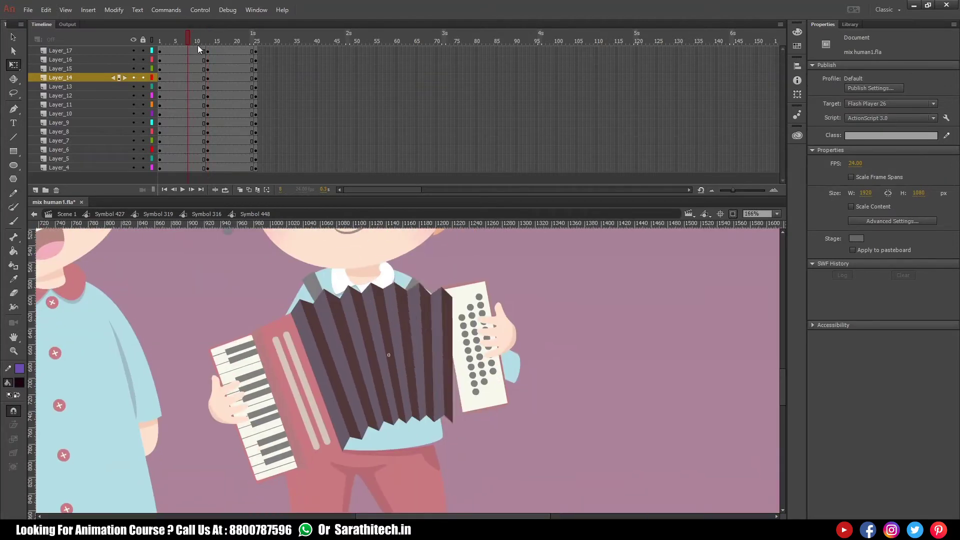
# Create shape tweens across both keyframe spans on all bellows layers and return to the boy's symbol
pyautogui.moveTo(244, 51); pyautogui.dragTo(203, 168)
pyautogui.rightClick(223, 158)
pyautogui.click(265, 171)
pyautogui.click(207, 214)
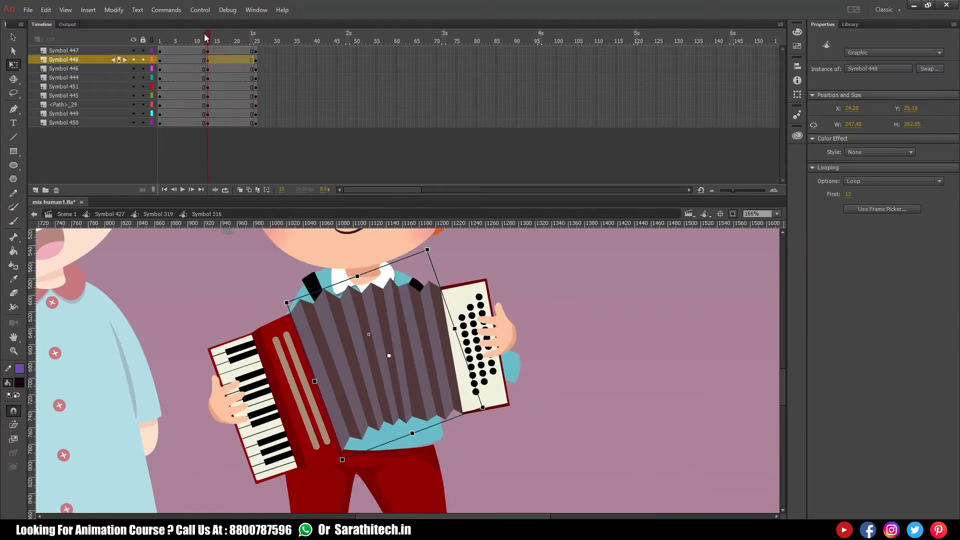
# Create classic tweens on all of the boy's layers from frame 1 to 25, with an ease of -50 on the second span
pyautogui.moveTo(249, 56); pyautogui.dragTo(159, 122)
pyautogui.rightClick(194, 106)
pyautogui.click(220, 134)
pyautogui.moveTo(191, 51); pyautogui.dragTo(229, 123)
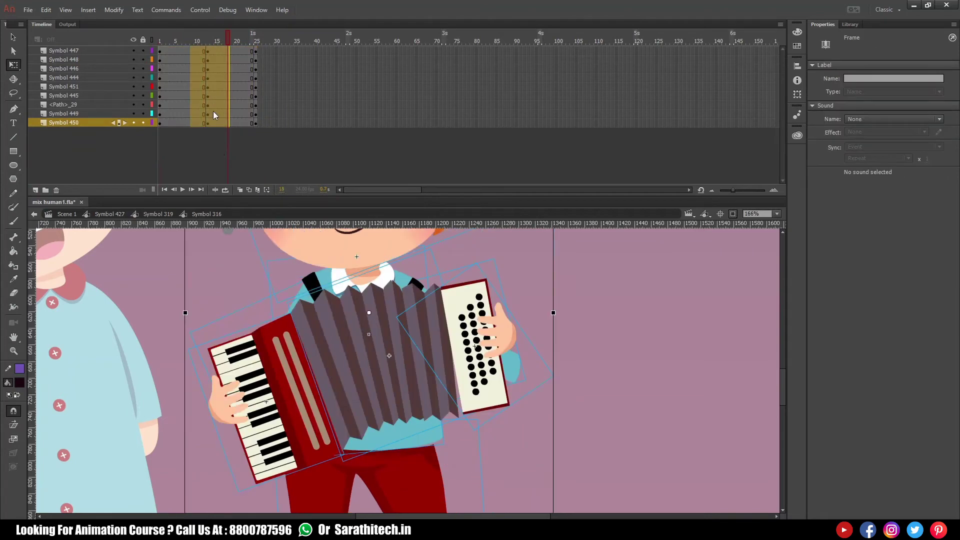
pyautogui.moveTo(175, 51); pyautogui.dragTo(193, 122)
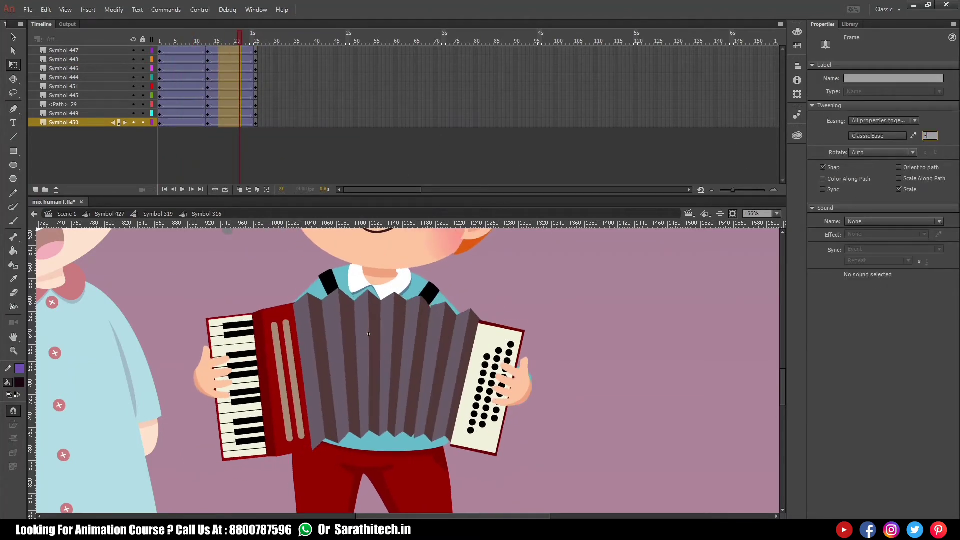
# Play back the boy's motion and fine-tune the button-side arm against the bellows at frame 13
pyautogui.press('Return')
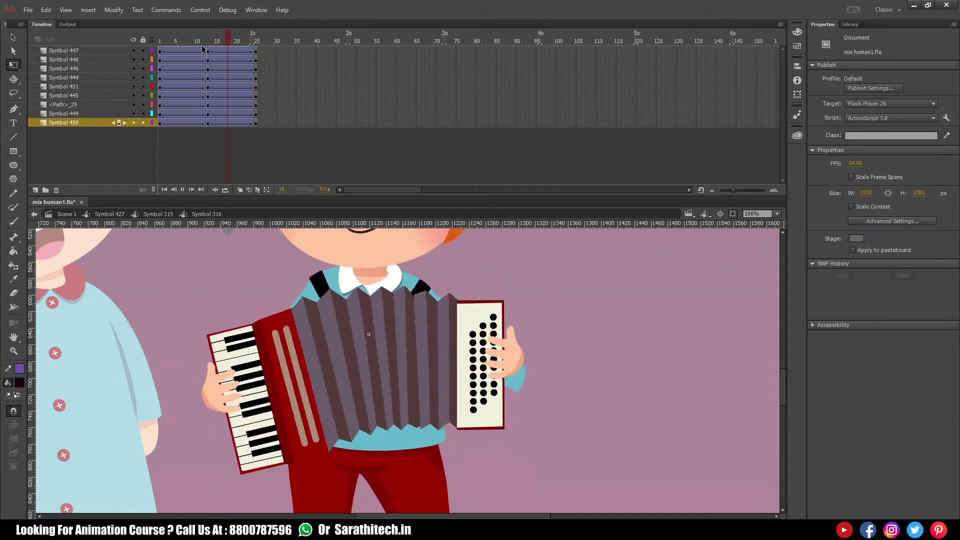
pyautogui.click(213, 59)
pyautogui.click(209, 59)
pyautogui.scroll(3, 457, 328)
pyautogui.click(502, 334)
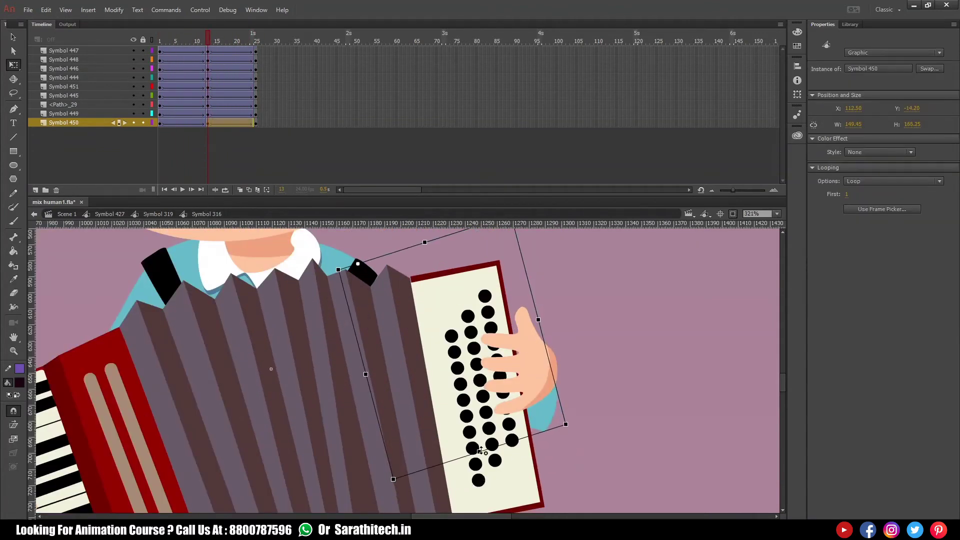
pyautogui.scroll(-4, 478, 420)
pyautogui.press('Return')
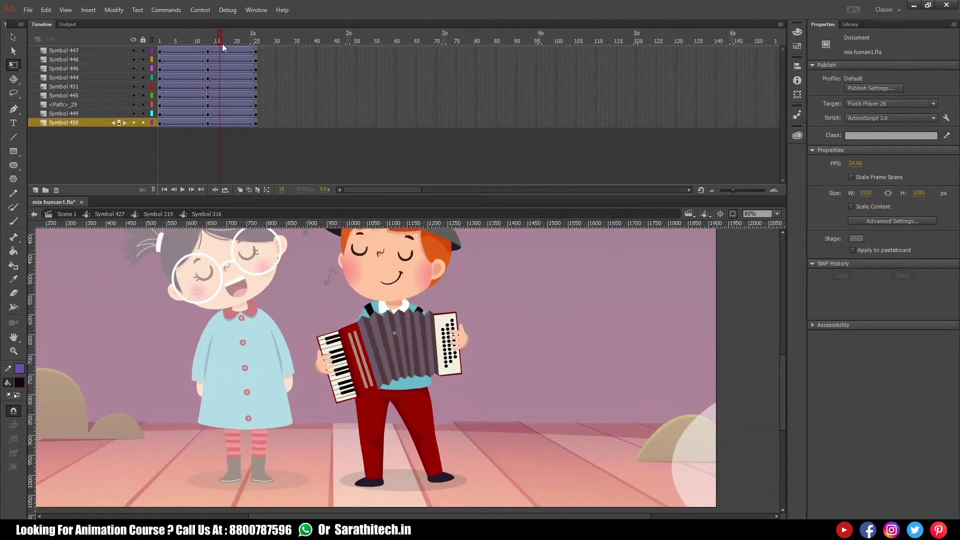
# Set the ease of the bellows' first-span shape tweens to 50, play them back and return to the boy's symbol
pyautogui.doubleClick(395, 350)
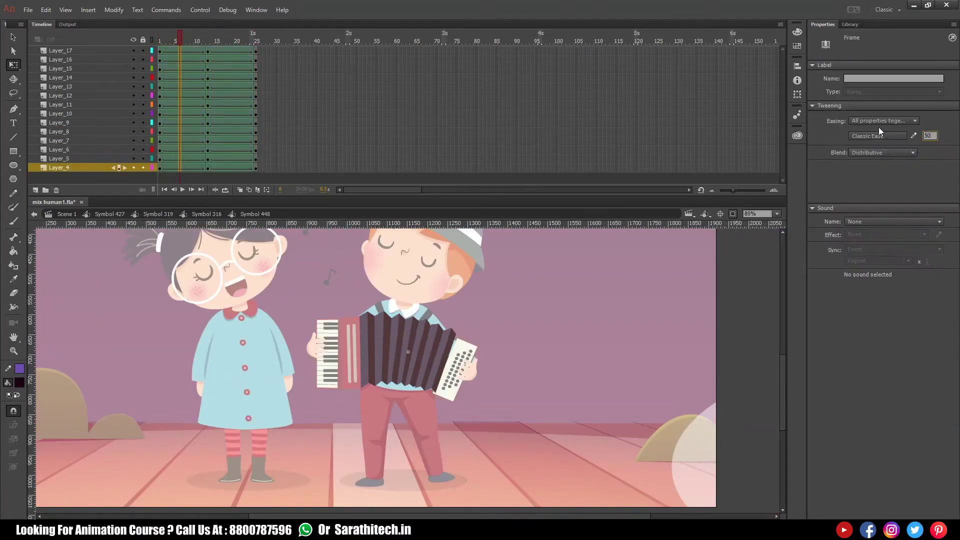
pyautogui.press('Return')
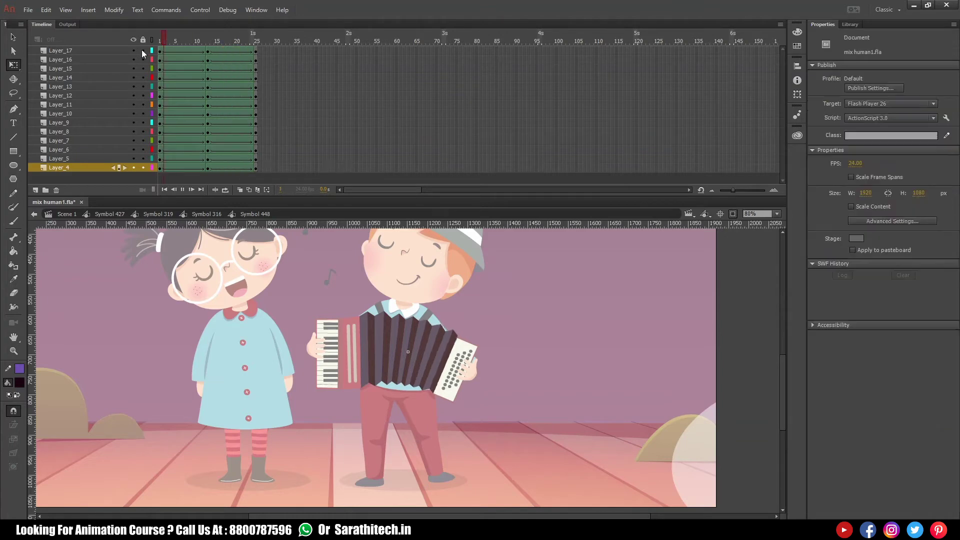
pyautogui.click(202, 214)
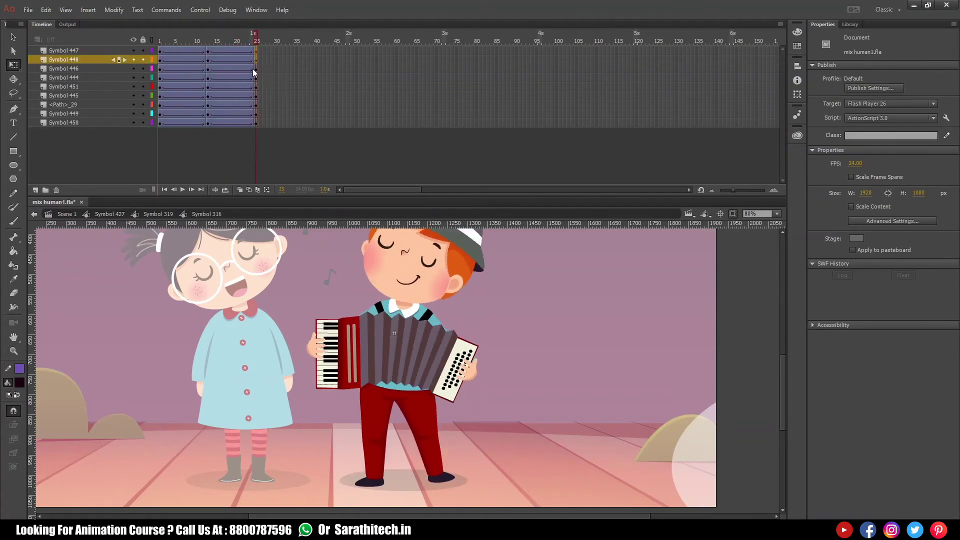
# Repeat the frame 13 keyframes at frames 10 and 16 on all of the boy's layers and remove the classic tween between them
pyautogui.rightClick(189, 93)
pyautogui.click(210, 59)
pyautogui.moveTo(210, 59); pyautogui.dragTo(209, 128)
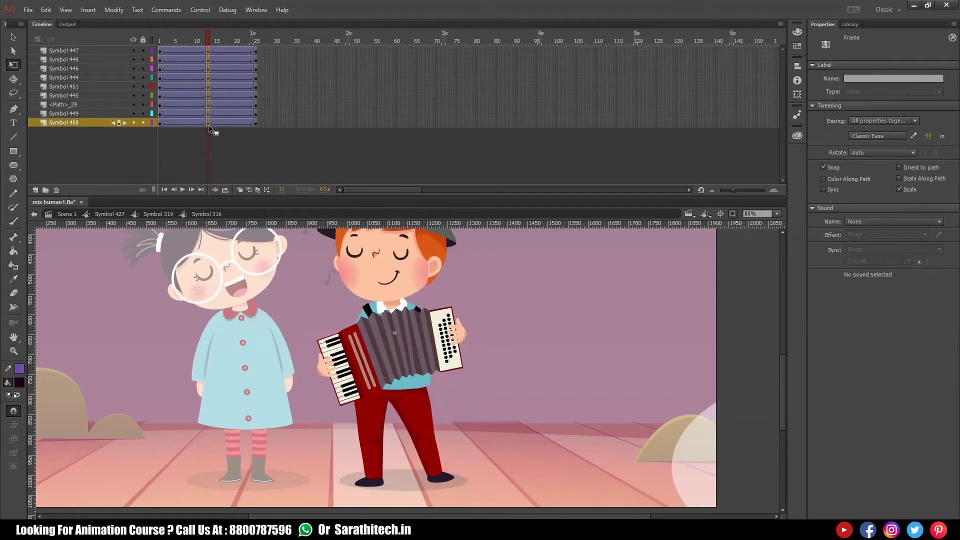
pyautogui.click(207, 44)
pyautogui.moveTo(220, 51); pyautogui.dragTo(220, 129)
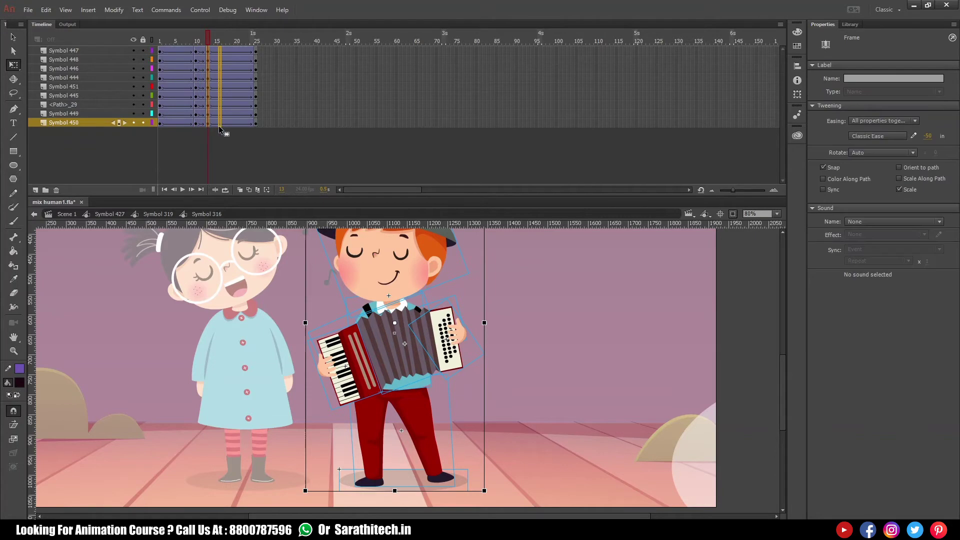
pyautogui.click(196, 44)
pyautogui.moveTo(214, 52); pyautogui.dragTo(209, 124)
pyautogui.rightClick(205, 86)
pyautogui.moveTo(279, 114)
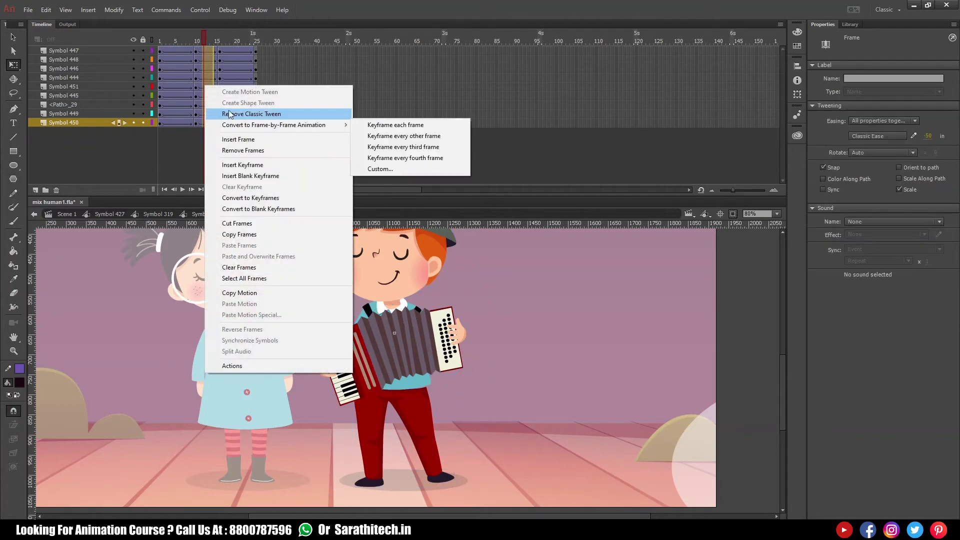
pyautogui.click(395, 120)
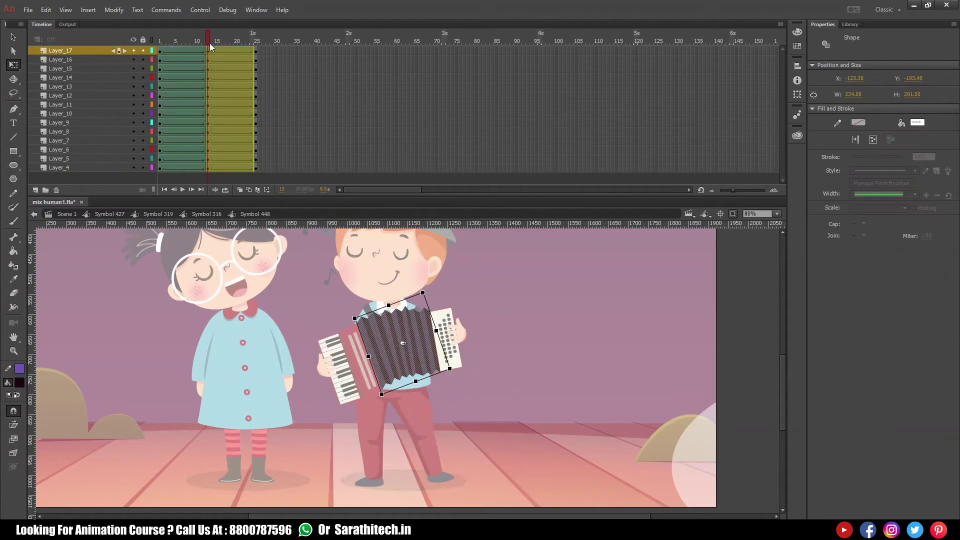
# Set matching keyframes at frames 10 and 16 on all bellows layers, remove the shape tween between them and return to the boy's symbol
pyautogui.moveTo(200, 50); pyautogui.dragTo(198, 170)
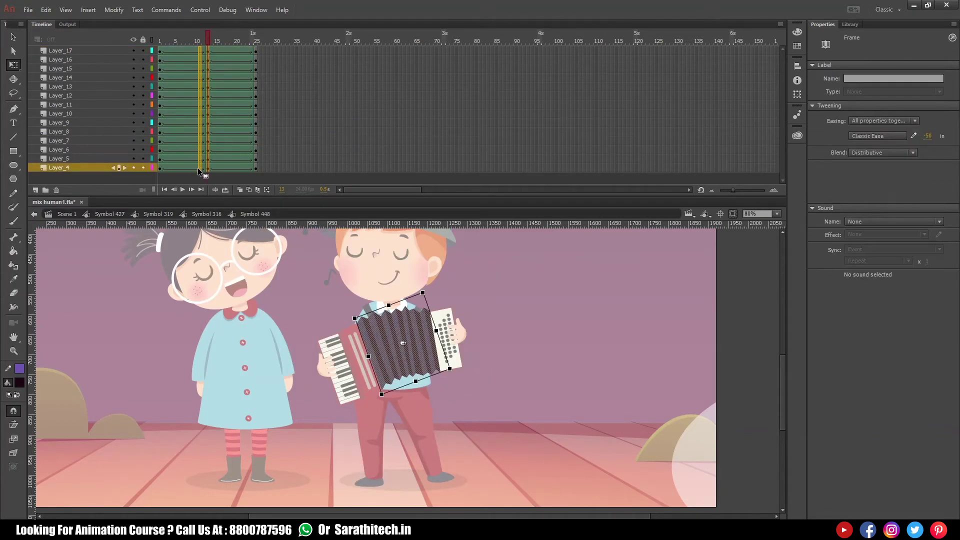
pyautogui.moveTo(208, 47); pyautogui.dragTo(215, 174)
pyautogui.moveTo(215, 48); pyautogui.dragTo(203, 170)
pyautogui.rightClick(203, 91)
pyautogui.click(246, 190)
pyautogui.rightClick(203, 155)
pyautogui.click(240, 171)
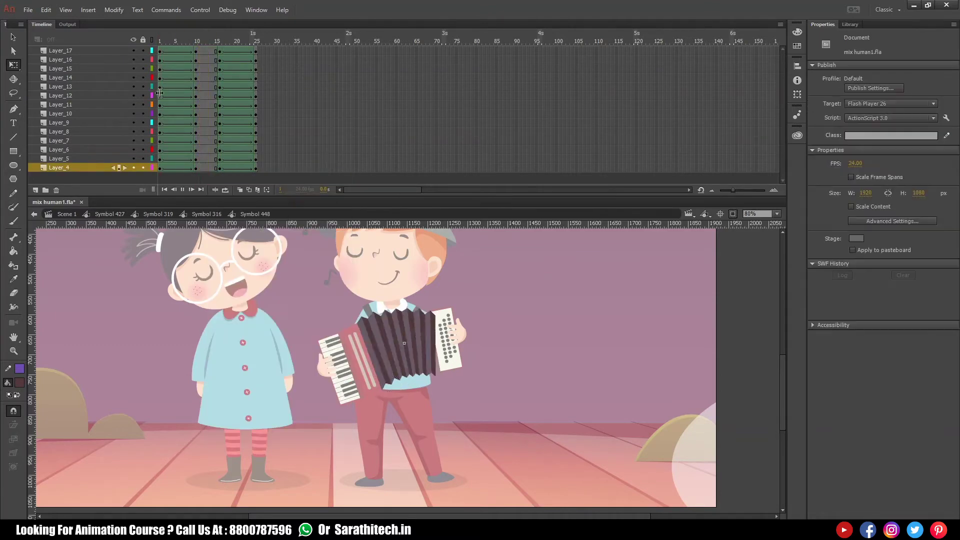
pyautogui.click(207, 214)
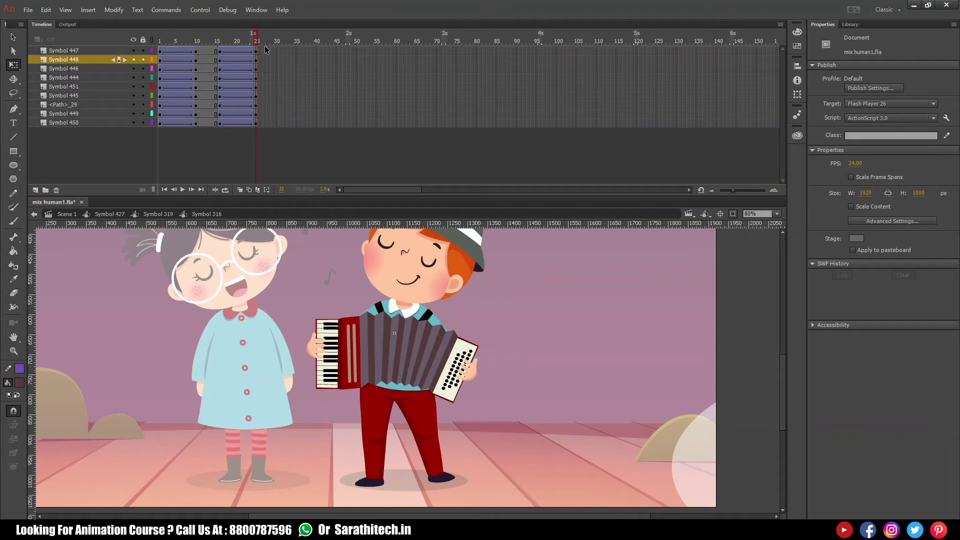
# Extend all of the boy's layers to frame 28 and inspect the girl's timeline for comparison
pyautogui.moveTo(267, 134); pyautogui.dragTo(273, 53)
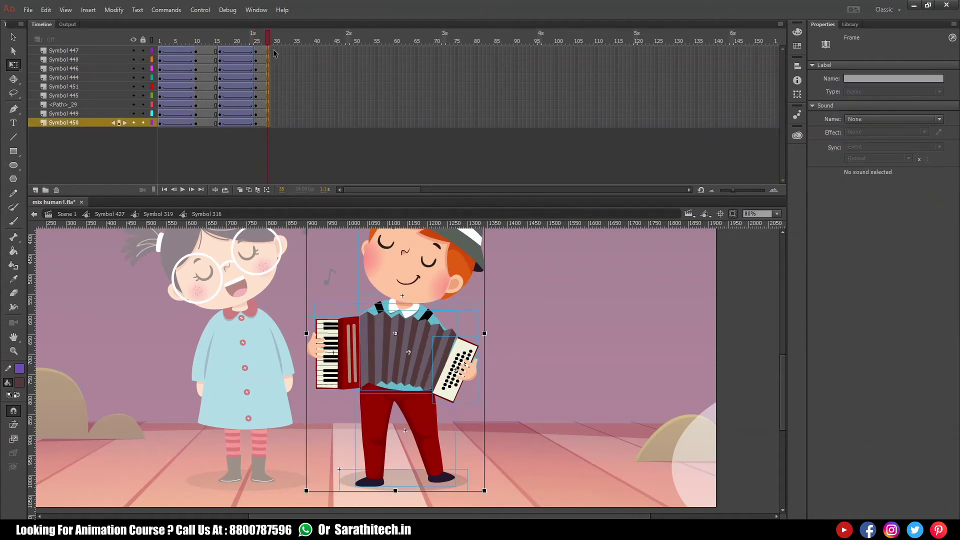
pyautogui.click(158, 214)
pyautogui.doubleClick(245, 280)
pyautogui.click(221, 36)
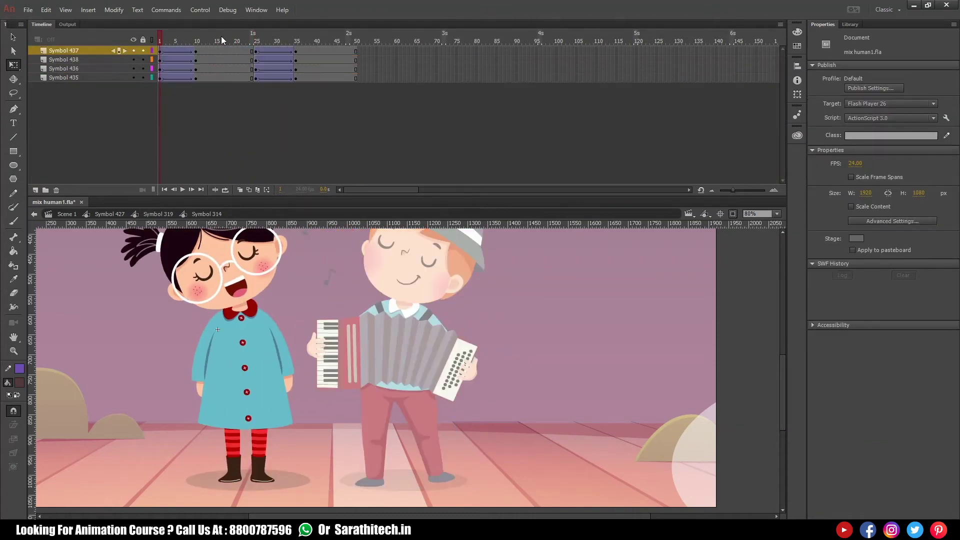
pyautogui.click(319, 56)
pyautogui.hotkey('ctrl', 'y')
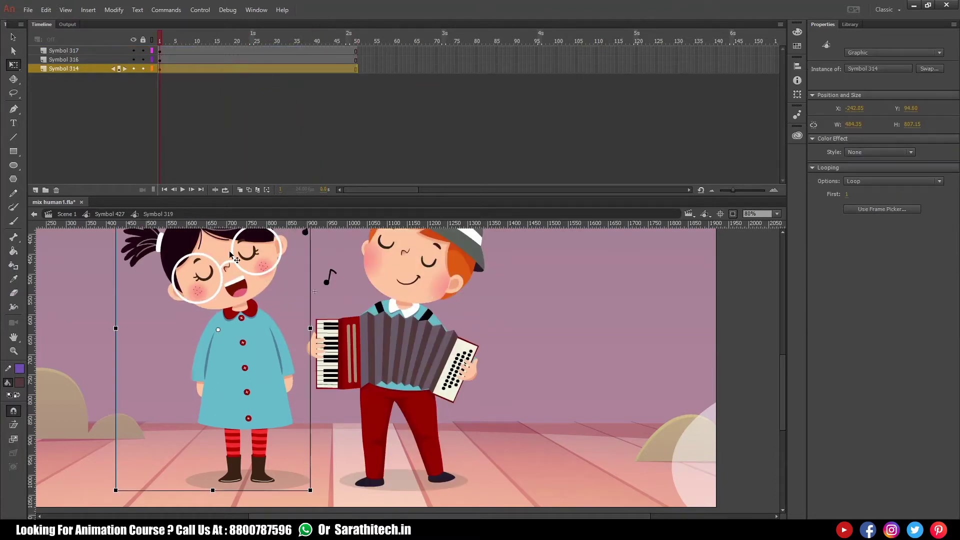
# Extend the three layers of the parent symbol to frame 53 and play back the girl and boy together
pyautogui.doubleClick(240, 241)
pyautogui.click(370, 41)
pyautogui.click(170, 214)
pyautogui.click(368, 69)
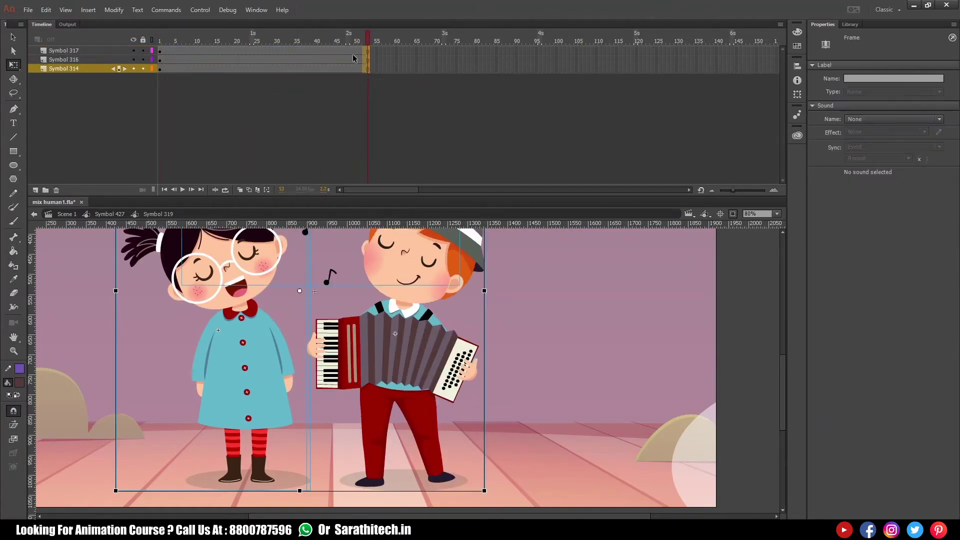
pyautogui.moveTo(163, 40); pyautogui.dragTo(158, 41)
pyautogui.press('Return')
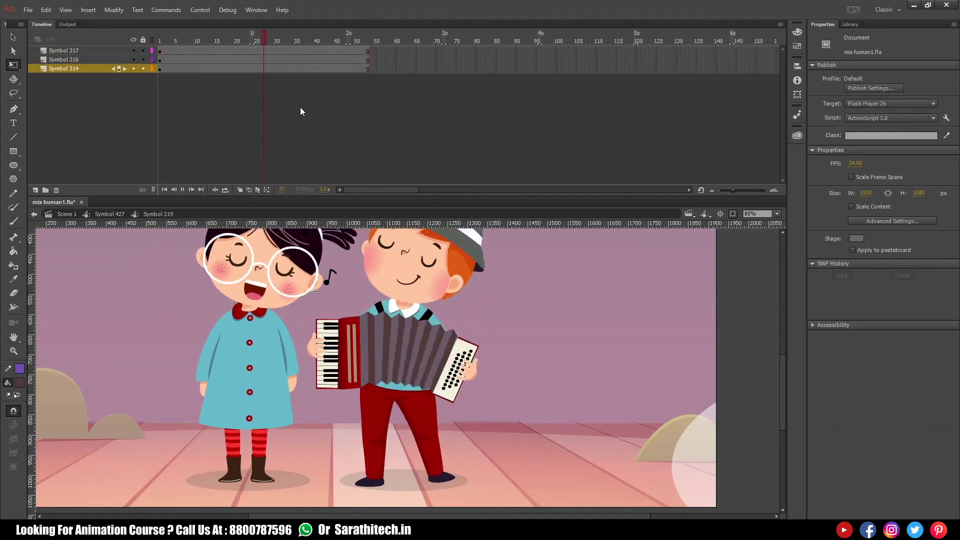
pyautogui.hotkey('ctrl', '-')
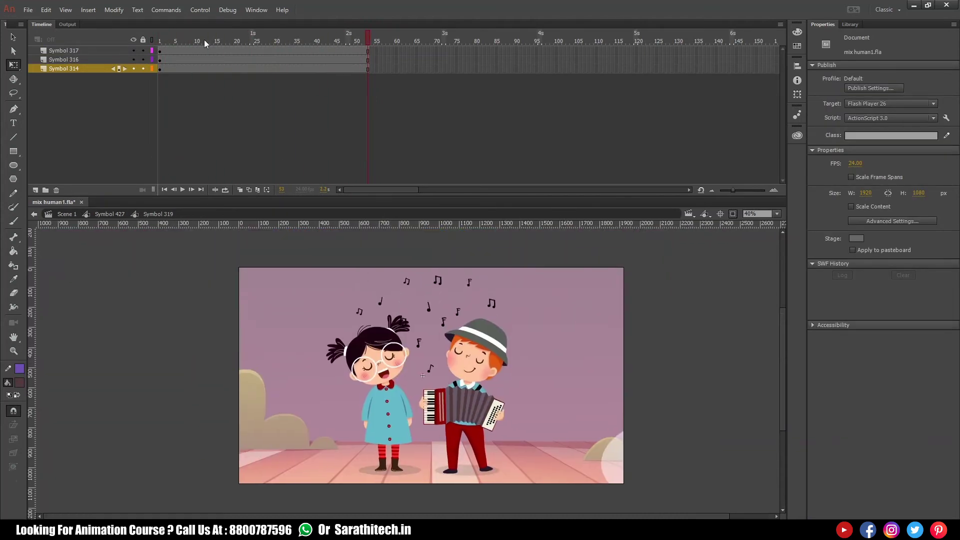
# Open the music notes symbol and create classic tweens on all note layers between keyframes at frames 1 and 10
pyautogui.click(63, 51)
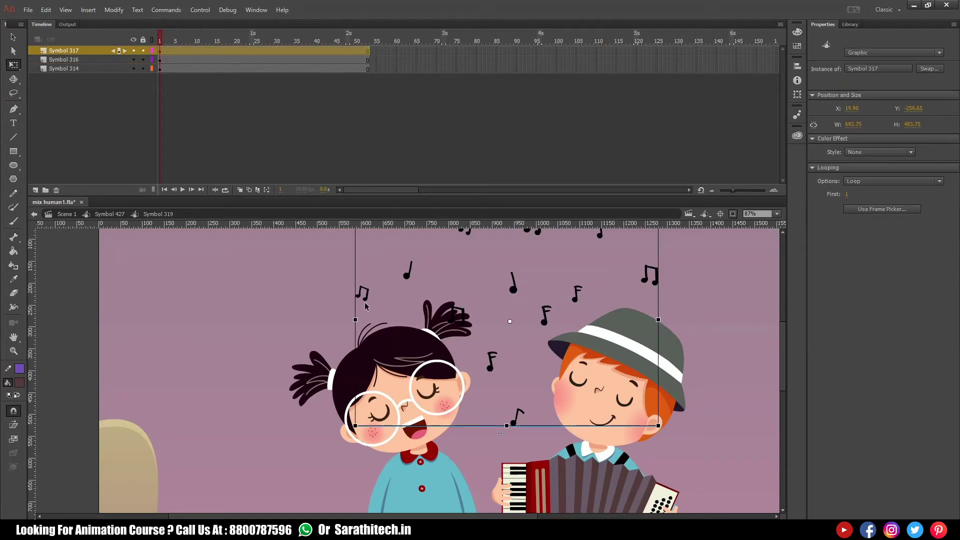
pyautogui.doubleClick(377, 287)
pyautogui.press('F6')
pyautogui.moveTo(197, 51); pyautogui.dragTo(180, 163)
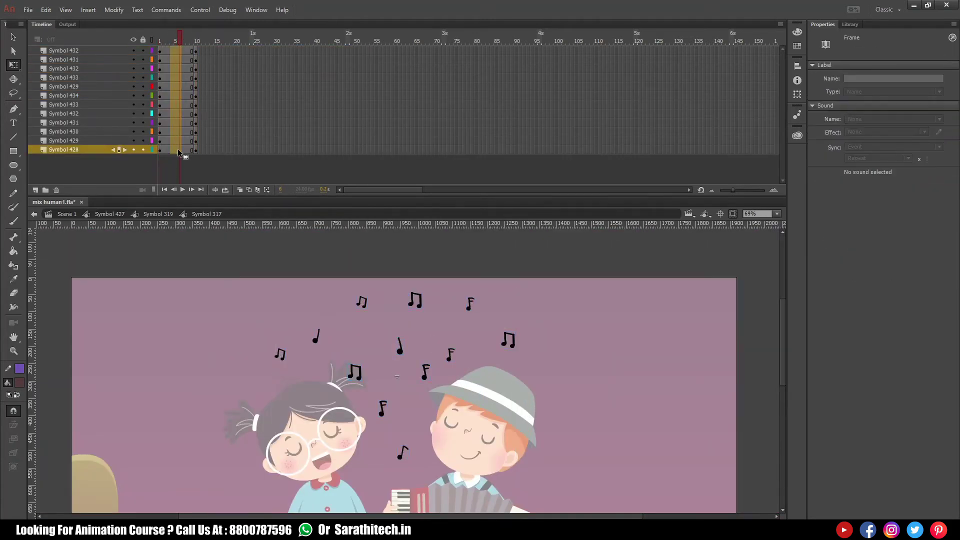
pyautogui.click(351, 313)
pyautogui.scroll(2, 351, 313)
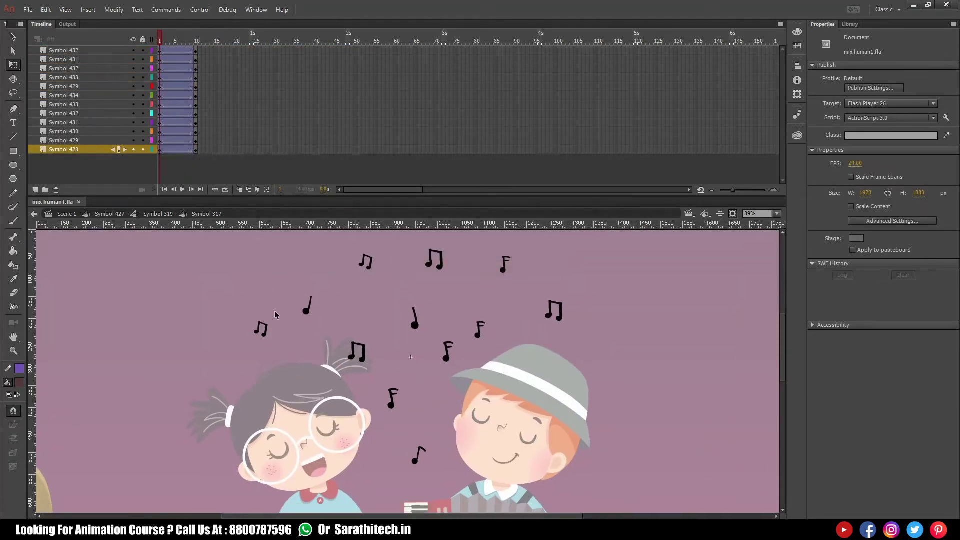
# At frame 1, move the notes around the girl's head onto her face and the lowest note onto the accordion
pyautogui.moveTo(230, 358); pyautogui.dragTo(320, 292)
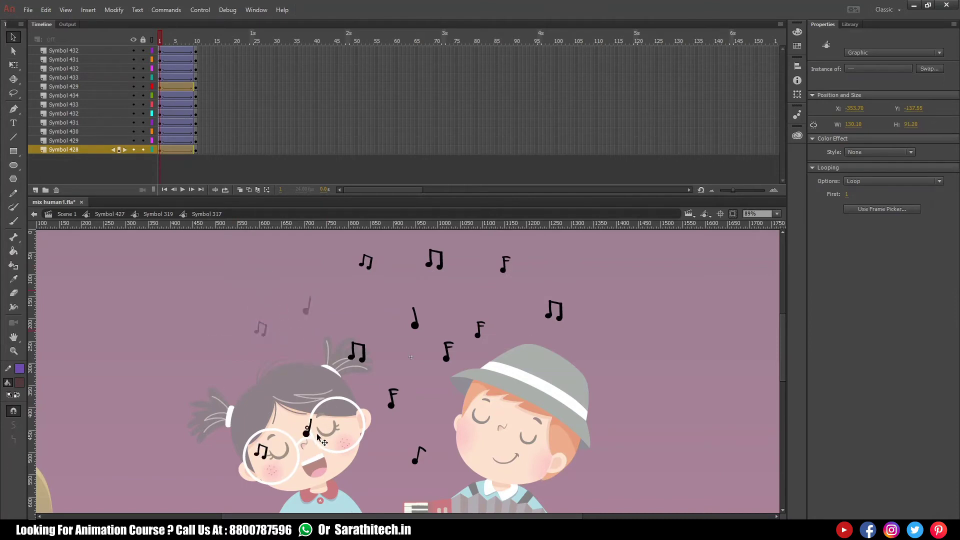
pyautogui.moveTo(357, 351); pyautogui.dragTo(340, 421)
pyautogui.moveTo(393, 397); pyautogui.dragTo(334, 441)
pyautogui.moveTo(418, 455); pyautogui.dragTo(499, 466)
pyautogui.scroll(-3, 481, 444)
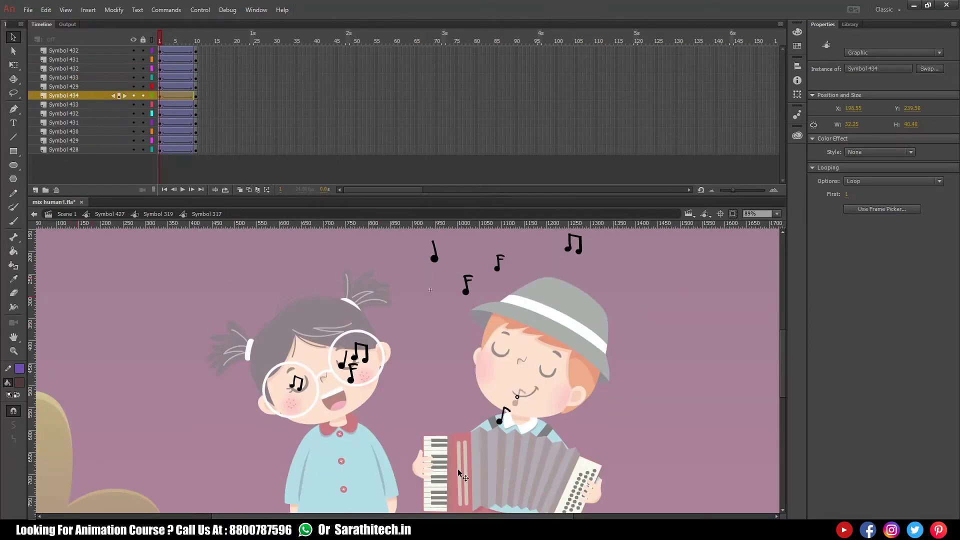
pyautogui.scroll(-3, 481, 444)
pyautogui.click(328, 359)
pyautogui.click(336, 348)
pyautogui.click(332, 349)
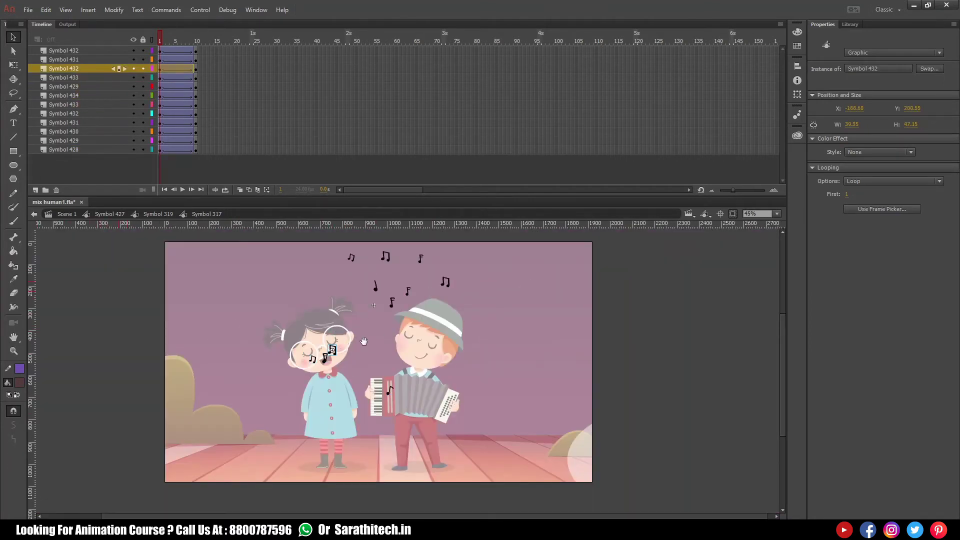
# Lower the remaining upper notes at frame 1 to start around the girl's mouth, the accordion and the boy's hat
pyautogui.moveTo(363, 341); pyautogui.dragTo(358, 378)
pyautogui.click(327, 388)
pyautogui.click(328, 388)
pyautogui.click(327, 388)
pyautogui.moveTo(429, 352); pyautogui.dragTo(440, 359)
pyautogui.moveTo(403, 327); pyautogui.dragTo(430, 426)
pyautogui.moveTo(371, 323); pyautogui.dragTo(371, 426)
pyautogui.scroll(1, 328, 422)
pyautogui.press('Escape')
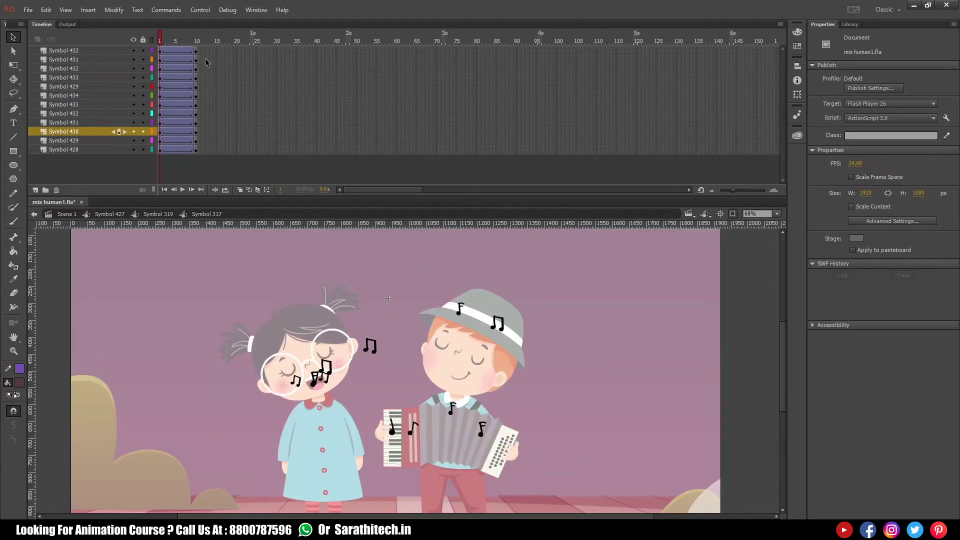
# Add keyframes at frames 3 and 8 on all note layers and fade the notes out with Alpha at frames 1 and 10
pyautogui.moveTo(169, 51); pyautogui.dragTo(169, 150)
pyautogui.press('F6')
pyautogui.press('F6')
pyautogui.moveTo(189, 50)
pyautogui.mouseDown()
pyautogui.moveTo(189, 150)
pyautogui.moveTo(160, 51)
pyautogui.moveTo(159, 149)
pyautogui.moveTo(196, 50)
pyautogui.mouseUp()
pyautogui.click(879, 152)
pyautogui.click(197, 41)
pyautogui.click(879, 152)
pyautogui.click(868, 207)
pyautogui.scroll(-1, 581, 343)
pyautogui.press('Escape')
# Stagger the note layers so that each note's animation starts two frames after the layer below
pyautogui.moveTo(190, 49); pyautogui.dragTo(159, 140)
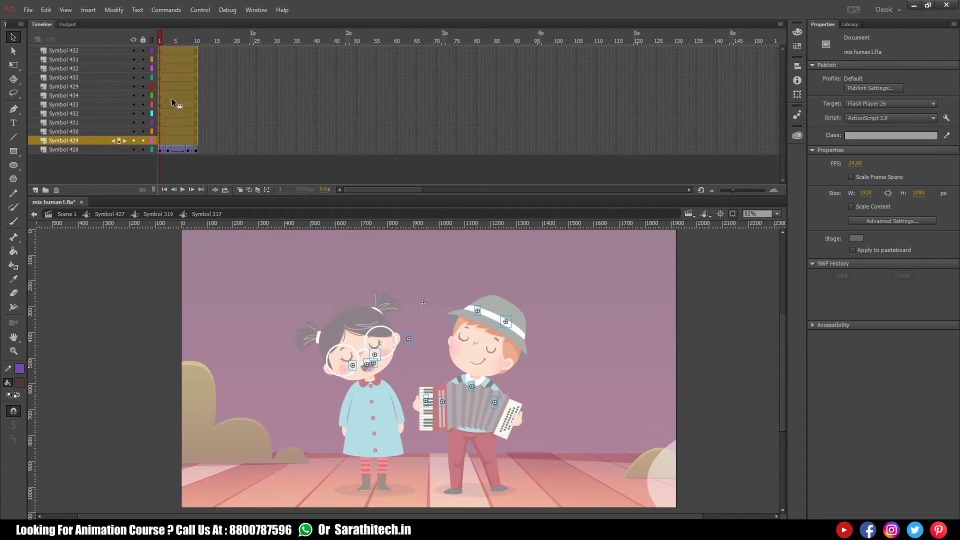
pyautogui.moveTo(172, 102); pyautogui.dragTo(176, 102)
pyautogui.moveTo(174, 60); pyautogui.dragTo(202, 78)
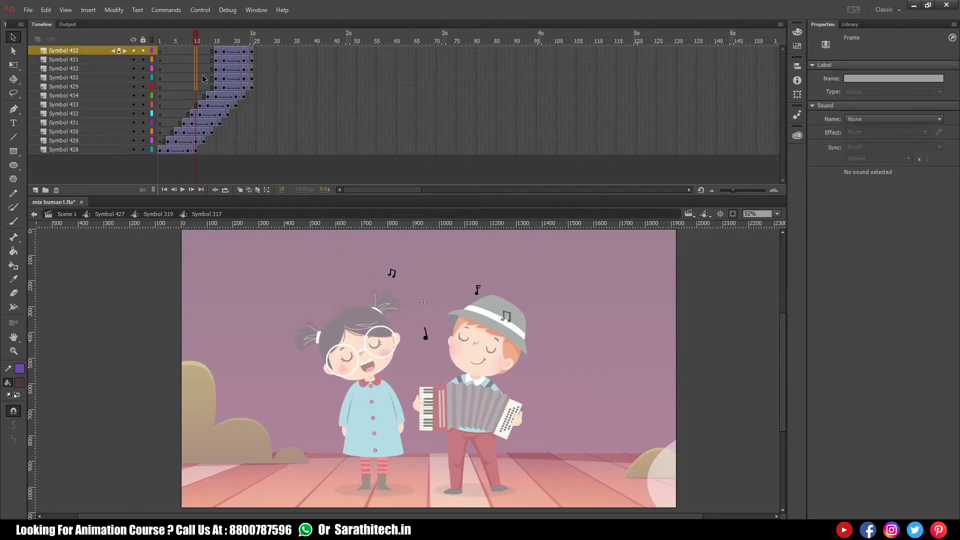
pyautogui.moveTo(258, 40); pyautogui.dragTo(242, 42)
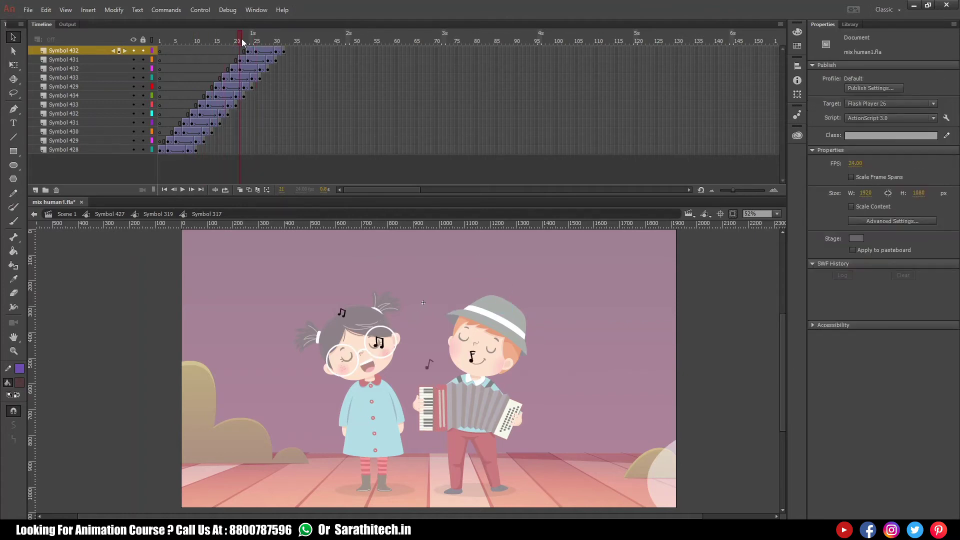
# Widen the stagger of the note layers to four frames per layer
pyautogui.moveTo(162, 50); pyautogui.dragTo(221, 76)
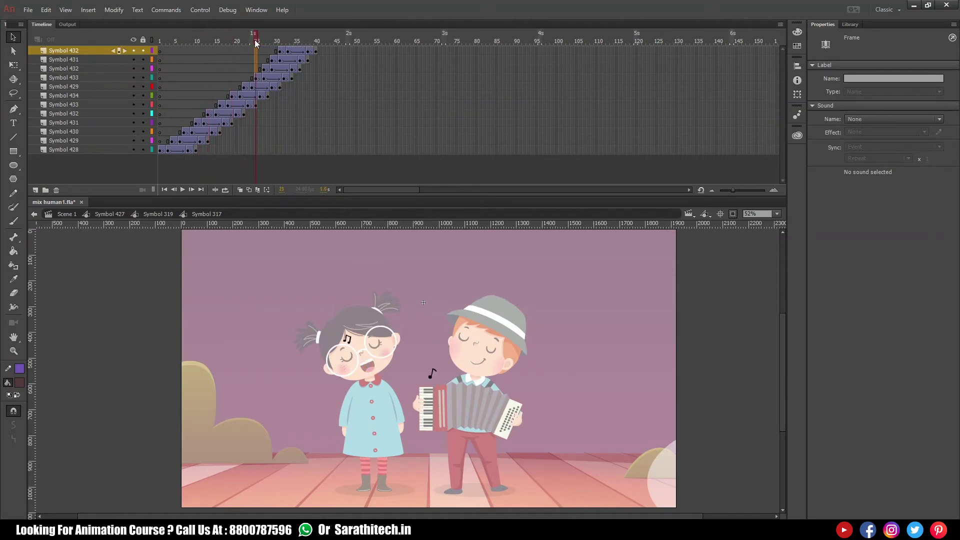
pyautogui.click(158, 214)
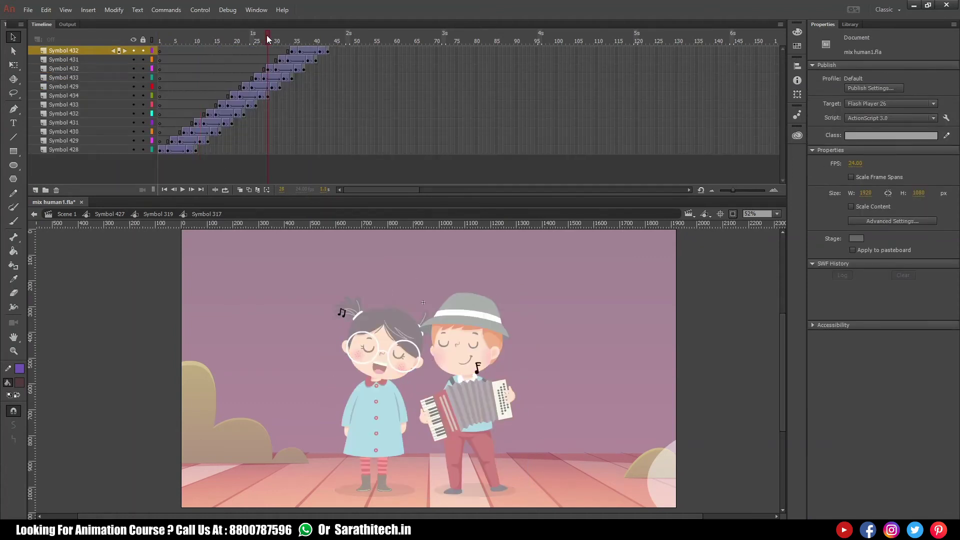
pyautogui.moveTo(167, 142); pyautogui.dragTo(213, 49)
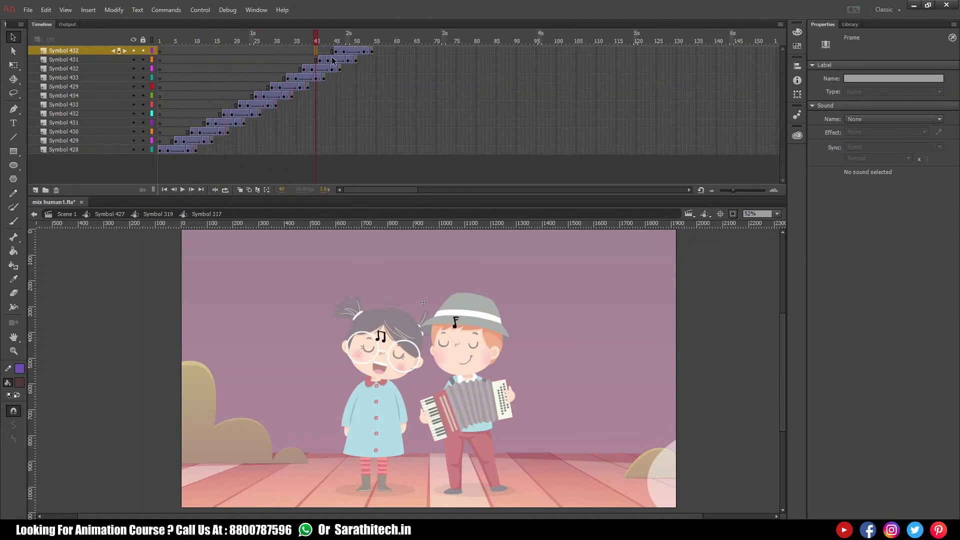
# Try to loop the notes within 28 frames by moving overflowing spans to the start and removing all frames beyond 28
pyautogui.click(264, 40)
pyautogui.click(269, 99)
pyautogui.moveTo(273, 106); pyautogui.dragTo(162, 106)
pyautogui.click(273, 104)
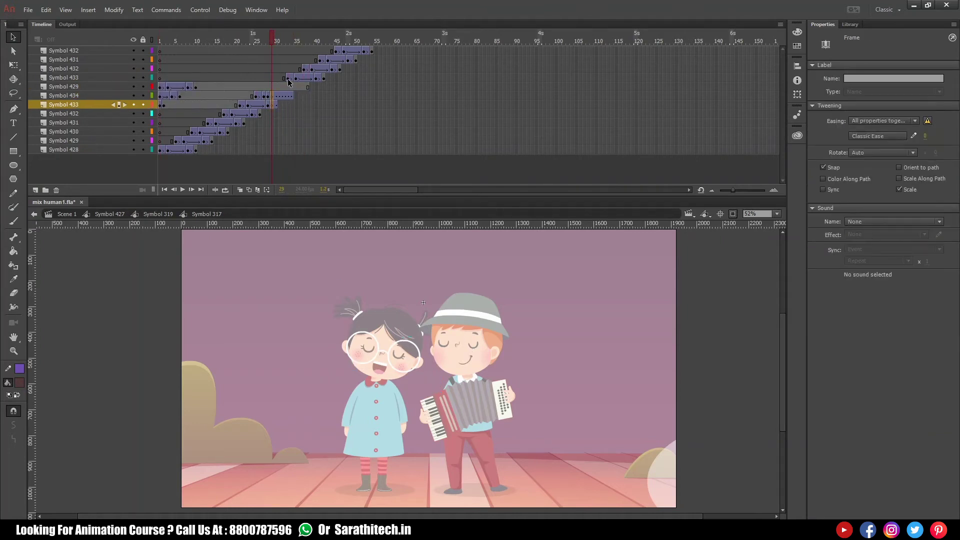
pyautogui.moveTo(356, 63); pyautogui.dragTo(428, 150)
pyautogui.hotkey('shift', 'F5')
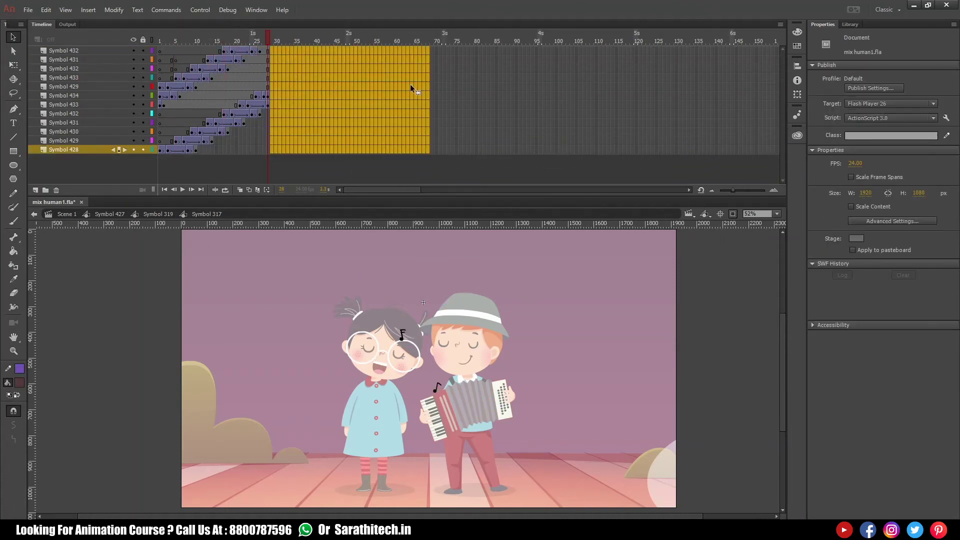
pyautogui.rightClick(268, 103)
pyautogui.click(160, 40)
pyautogui.click(192, 68)
pyautogui.click(157, 214)
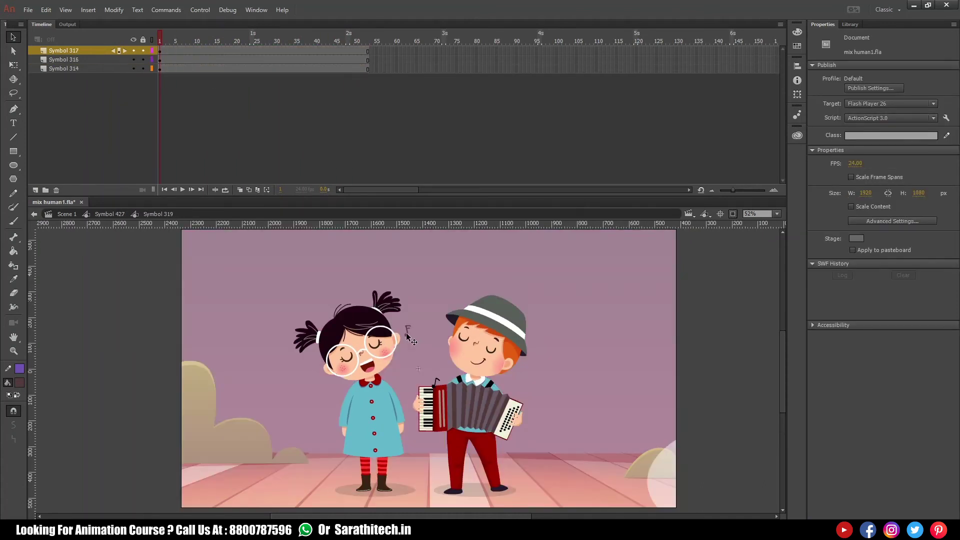
# Try color effect styles on the music notes instance and reopen its symbol to check the staggered layers
pyautogui.click(406, 334)
pyautogui.click(879, 152)
pyautogui.click(875, 167)
pyautogui.click(879, 152)
pyautogui.click(875, 177)
pyautogui.click(930, 152)
pyautogui.click(781, 218)
pyautogui.moveTo(159, 40)
pyautogui.mouseDown()
pyautogui.moveTo(343, 40)
pyautogui.moveTo(159, 40)
pyautogui.mouseUp()
pyautogui.doubleClick(406, 338)
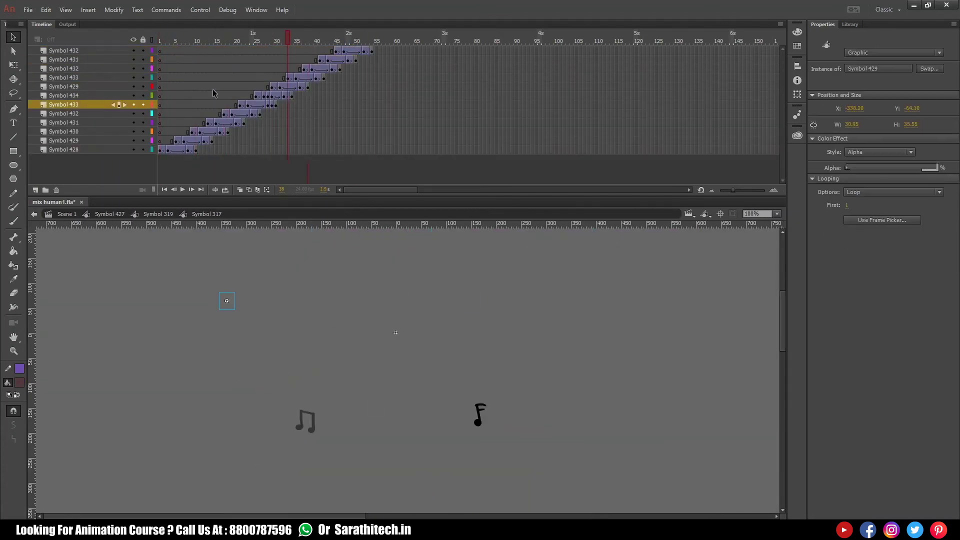
pyautogui.click(303, 124)
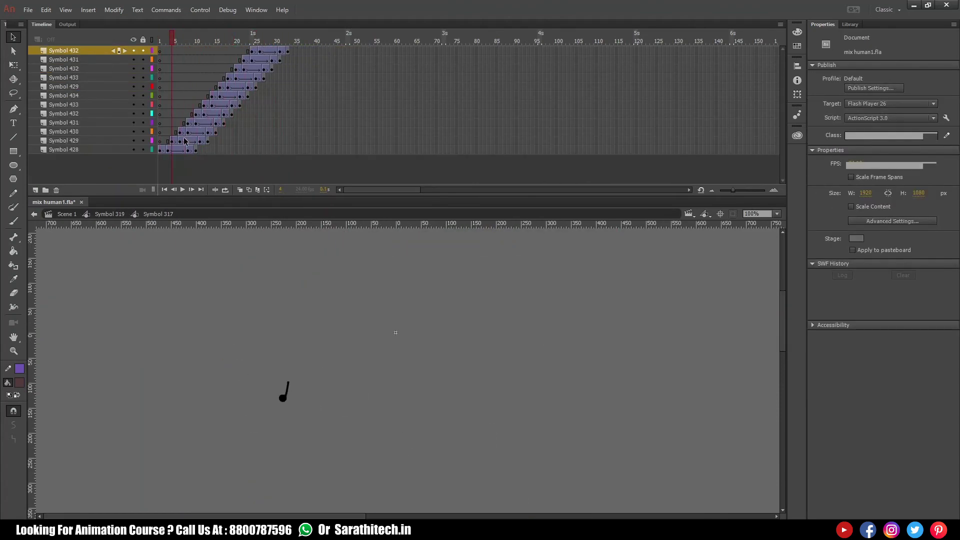
# Undo the staggering, alpha fades and extra keyframes on the note layers
pyautogui.hotkey('ctrl', 'z')
pyautogui.hotkey('ctrl', 'z')
pyautogui.hotkey('ctrl', 'z')
pyautogui.hotkey('ctrl', 'z')
pyautogui.hotkey('ctrl', 'z')
pyautogui.hotkey('ctrl', 'z')
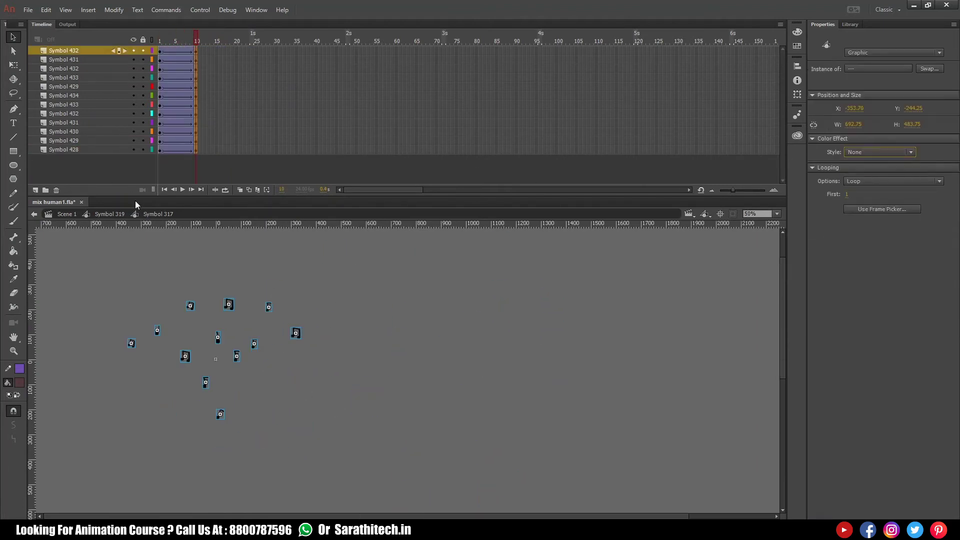
# Reopen the music notes symbol in place within the scene and extend the classic tweens on all note layers to frame 15
pyautogui.doubleClick(413, 367)
pyautogui.doubleClick(413, 367)
pyautogui.doubleClick(402, 349)
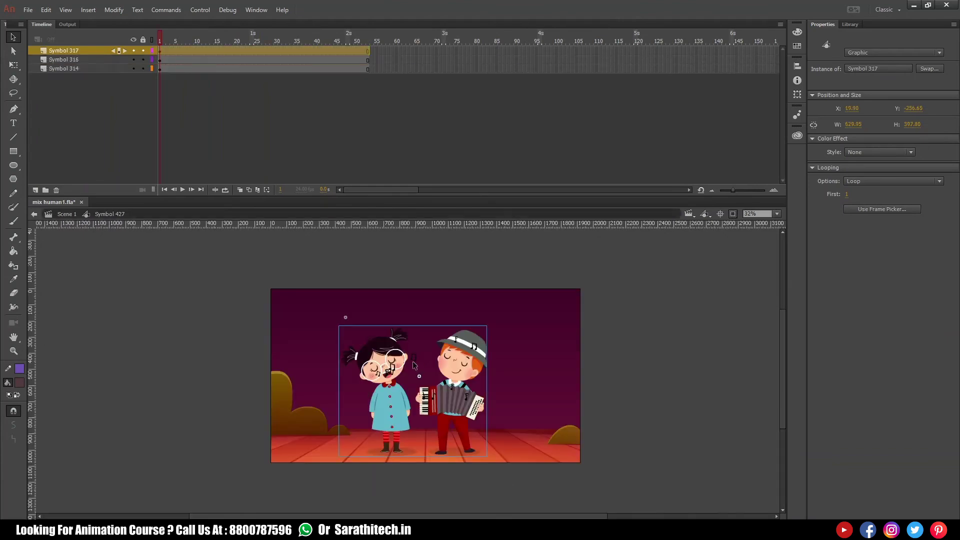
pyautogui.doubleClick(402, 349)
pyautogui.doubleClick(403, 349)
pyautogui.press('F5')
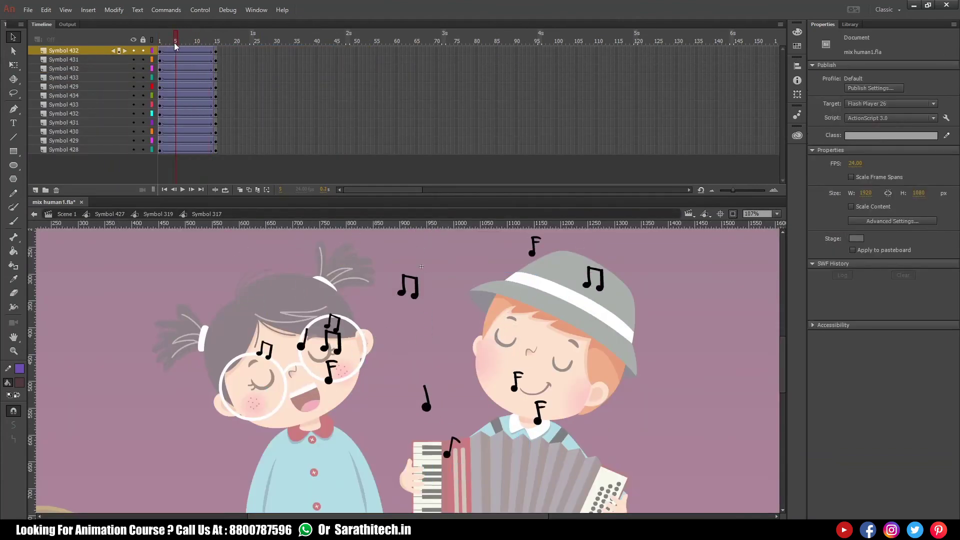
# Preview the rising notes, then insert keyframes on all note layers at frames 4 and 12
pyautogui.hotkey('ctrl', '-')
pyautogui.click(438, 428)
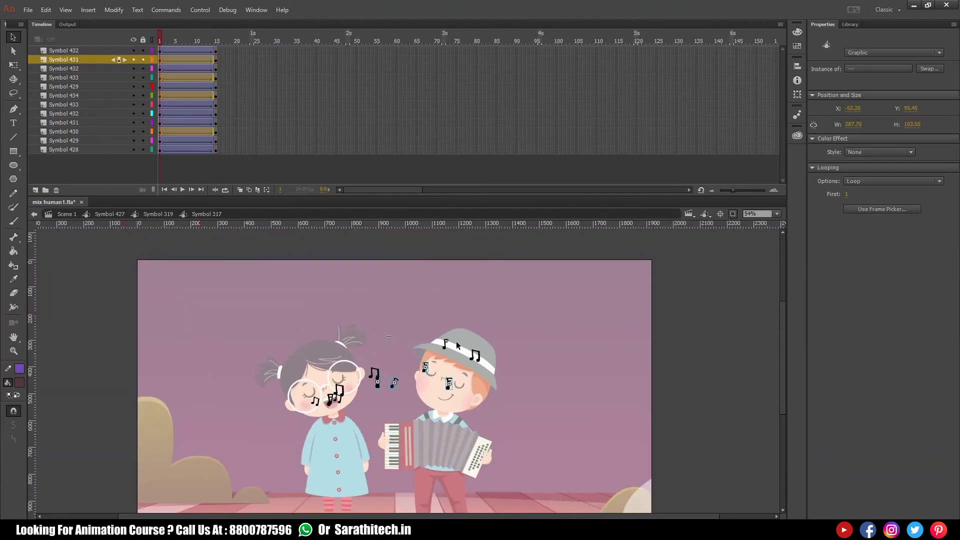
pyautogui.press('Return')
pyautogui.hotkey('ctrl', 'a')
pyautogui.moveTo(164, 51); pyautogui.dragTo(192, 149)
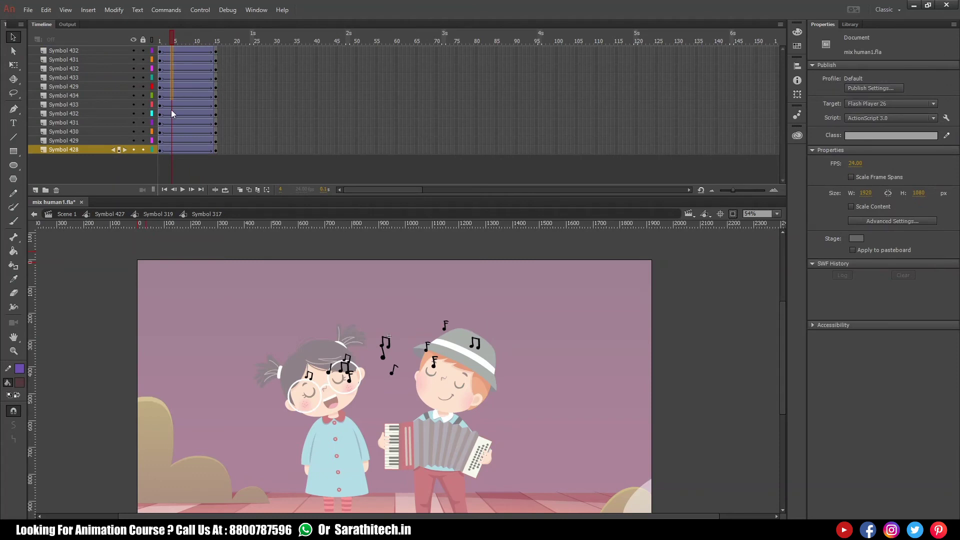
pyautogui.click(205, 46)
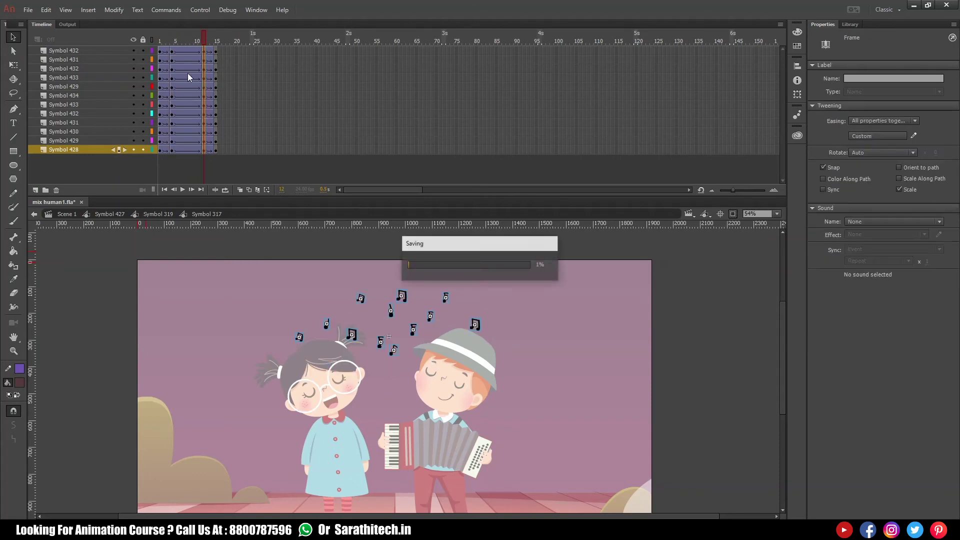
# Fade out the note instances on the first and last keyframes, frames 1 and 15, with an alpha color effect
pyautogui.click(216, 50)
pyautogui.press('Return')
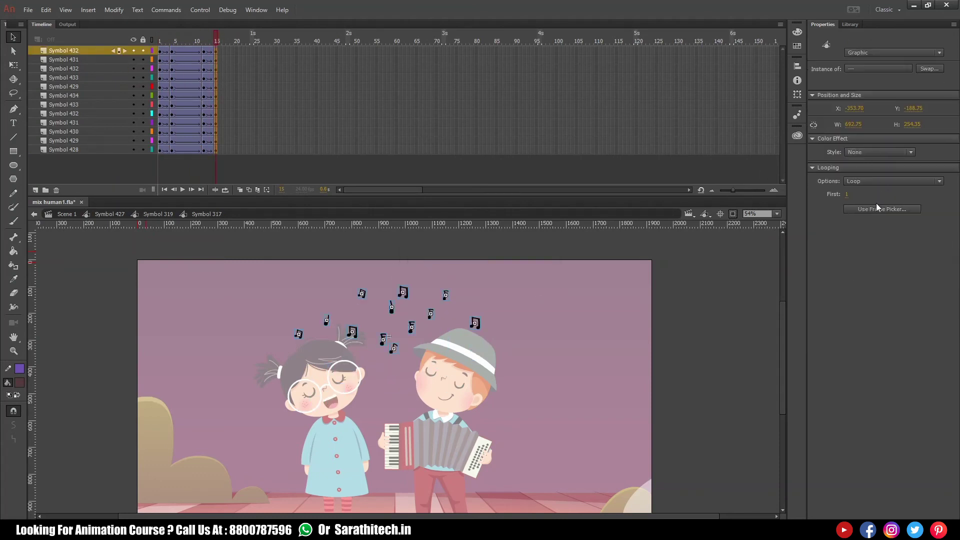
pyautogui.moveTo(220, 50); pyautogui.dragTo(161, 141)
# Stagger the note layers' tween spans so each layer starts a few frames after the one below it
pyautogui.moveTo(165, 100); pyautogui.dragTo(195, 93)
pyautogui.moveTo(197, 50); pyautogui.dragTo(256, 50)
pyautogui.click(264, 40)
pyautogui.moveTo(163, 40); pyautogui.dragTo(184, 131)
pyautogui.click(172, 129)
pyautogui.press('F5')
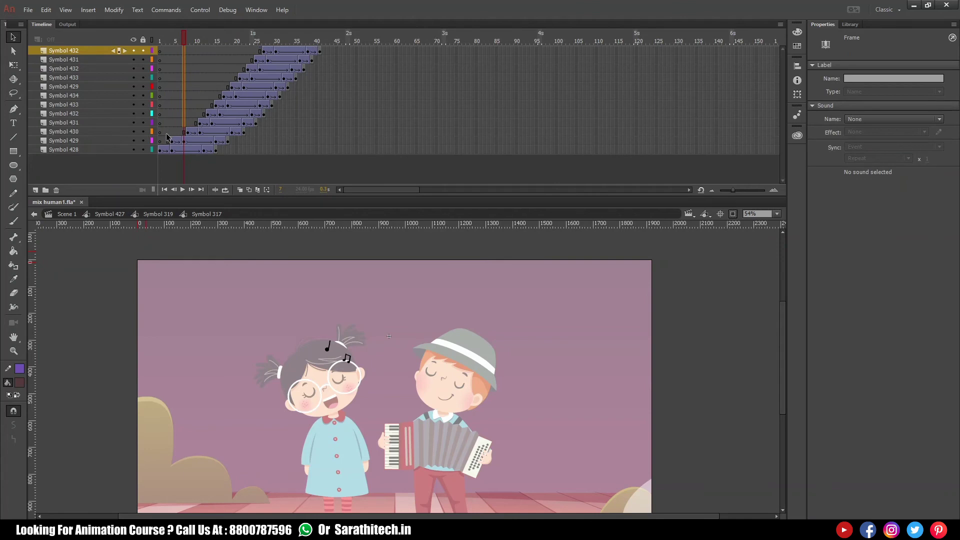
# Undo the last frame insertion and even out the stagger to three frames between successive note layers
pyautogui.hotkey('ctrl', 'z')
pyautogui.click(199, 40)
pyautogui.press('F5')
pyautogui.press('F5')
pyautogui.moveTo(244, 78); pyautogui.dragTo(246, 51)
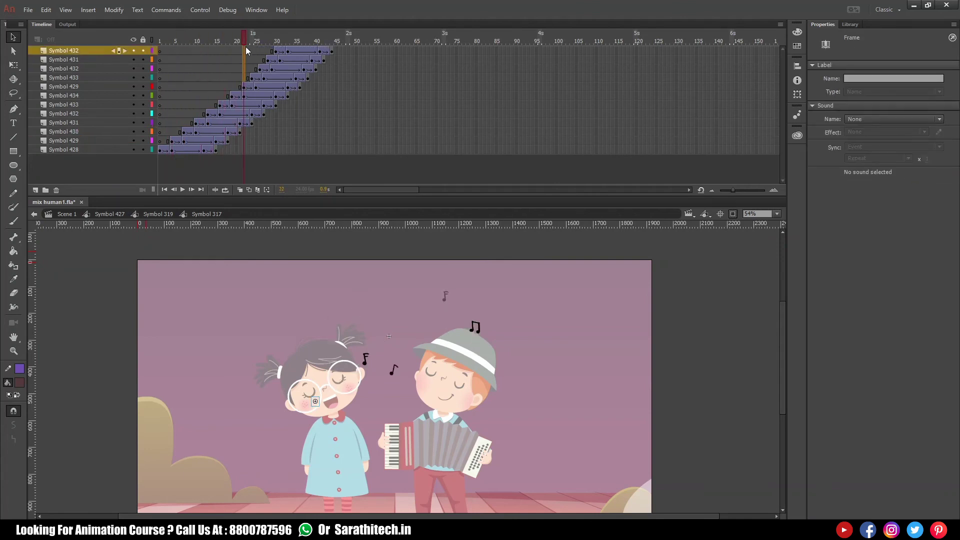
pyautogui.hotkey('shift', 'F5')
pyautogui.click(266, 42)
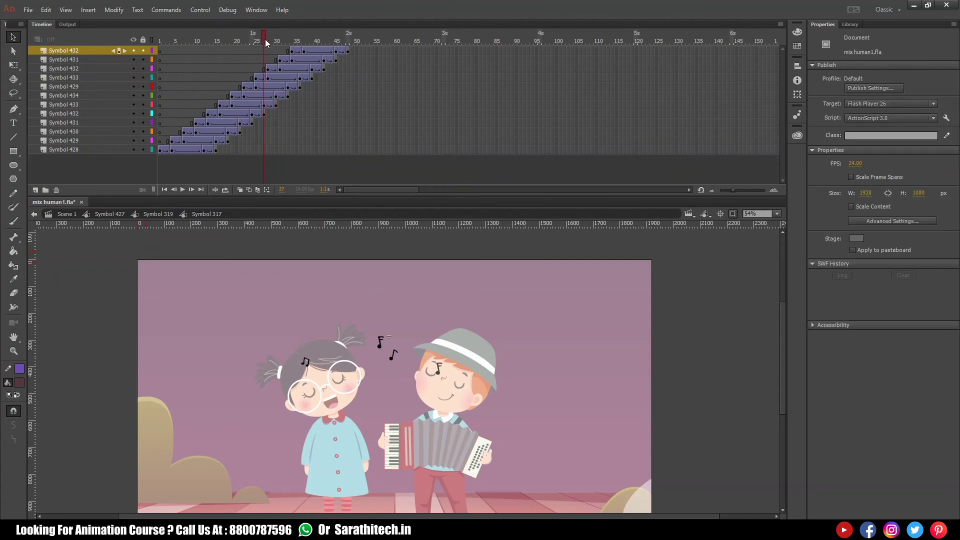
# Insert extra frames before the upper spans to widen the stagger to four frames between successive note layers
pyautogui.moveTo(184, 140); pyautogui.dragTo(184, 50)
pyautogui.press('F5')
pyautogui.press('F5')
pyautogui.press('F5')
pyautogui.press('F5')
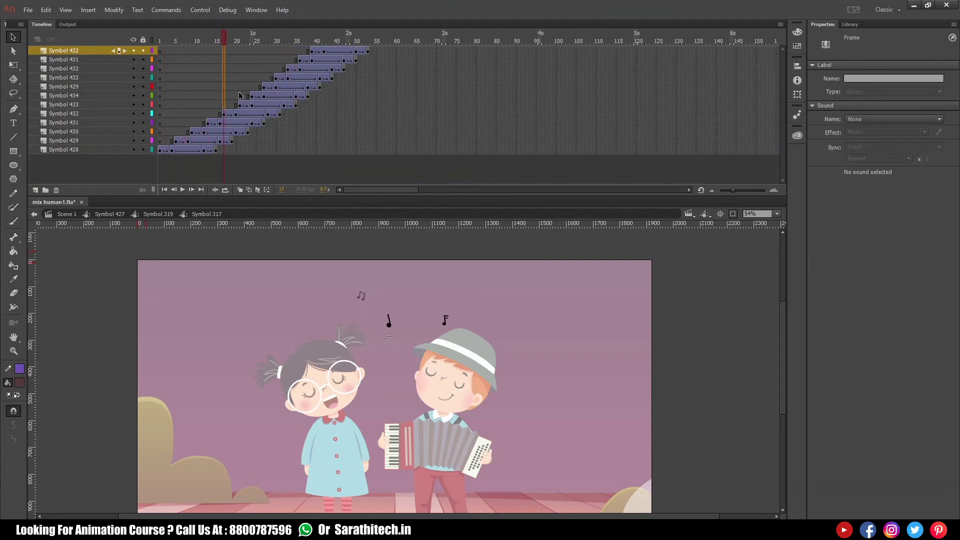
pyautogui.press('F5')
pyautogui.moveTo(273, 79); pyautogui.dragTo(273, 56)
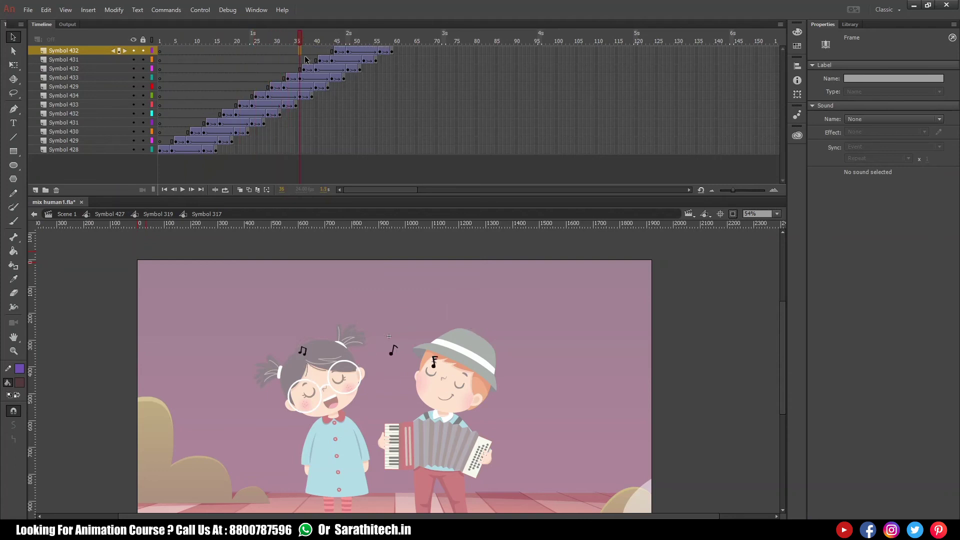
# Split the note spans at frame 28 and move the overflowing parts to the start of their layers
pyautogui.click(264, 40)
pyautogui.click(268, 114)
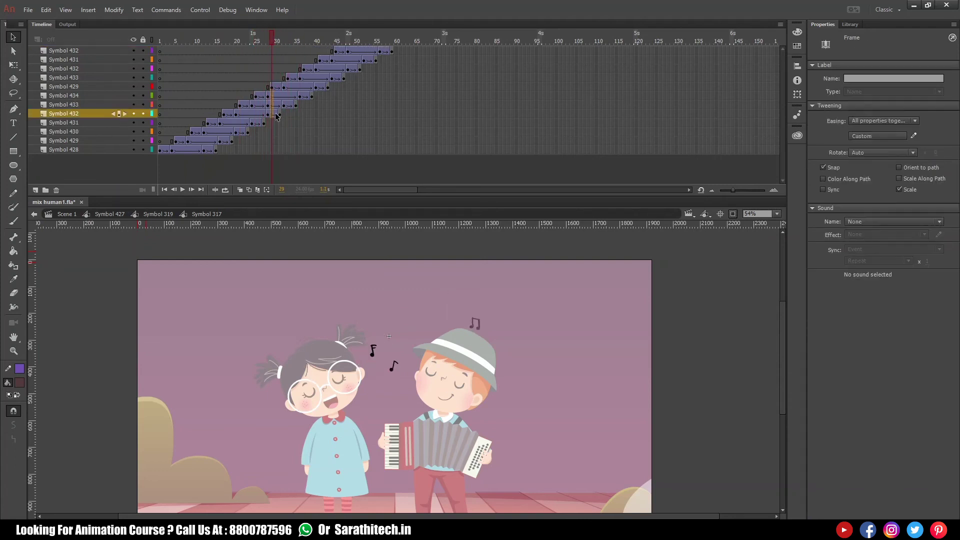
pyautogui.moveTo(270, 114); pyautogui.dragTo(189, 110)
pyautogui.moveTo(287, 79); pyautogui.dragTo(263, 63)
pyautogui.moveTo(328, 50); pyautogui.dragTo(392, 50)
pyautogui.click(176, 69)
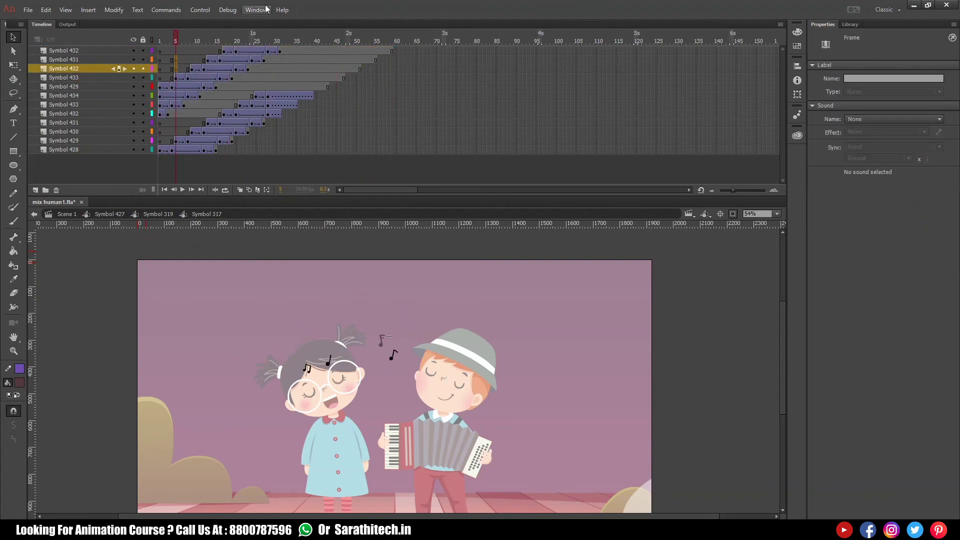
# Add keyframes at frames 28 and 29 on the uppermost note layer and remove all layers' frames beyond the 28-frame loop
pyautogui.click(279, 40)
pyautogui.click(268, 42)
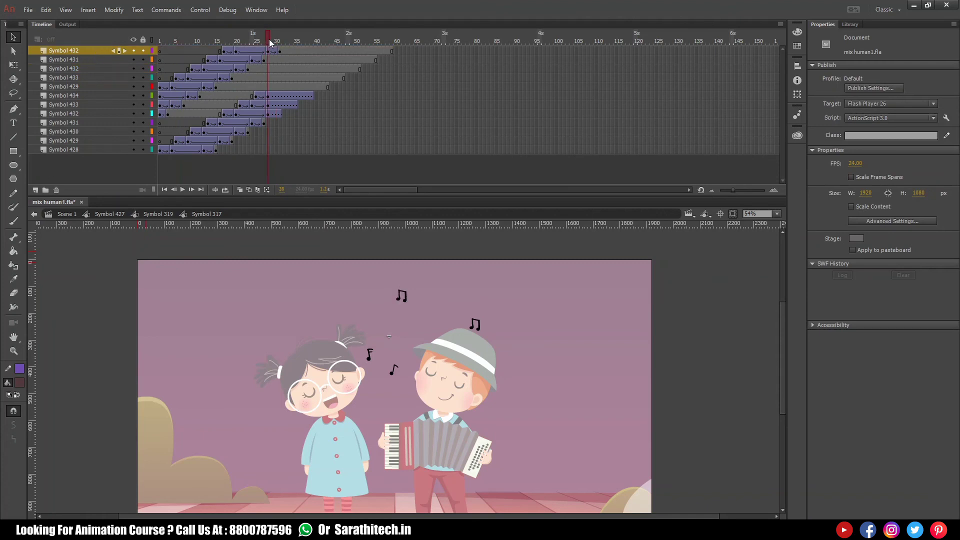
pyautogui.click(265, 51)
pyautogui.press('.')
pyautogui.press('.')
pyautogui.press('.')
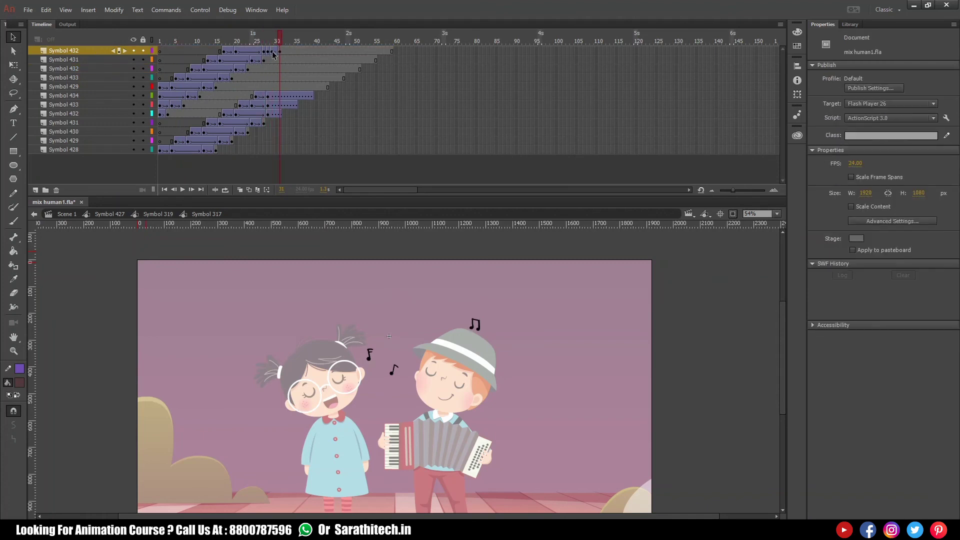
pyautogui.moveTo(272, 52); pyautogui.dragTo(438, 150)
pyautogui.hotkey('shift', 'F5')
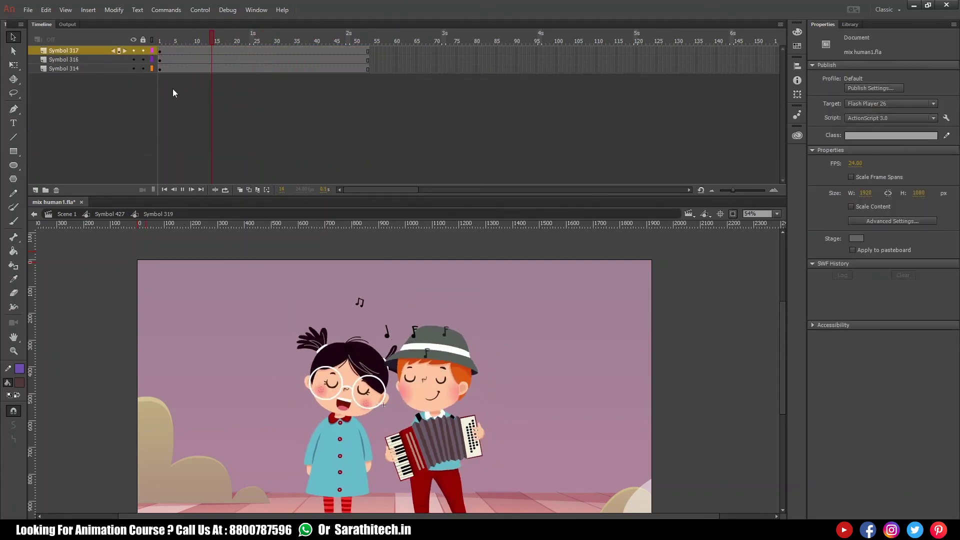
# Return to Symbol 427 and preview the full animation with the panels hidden
pyautogui.click(114, 214)
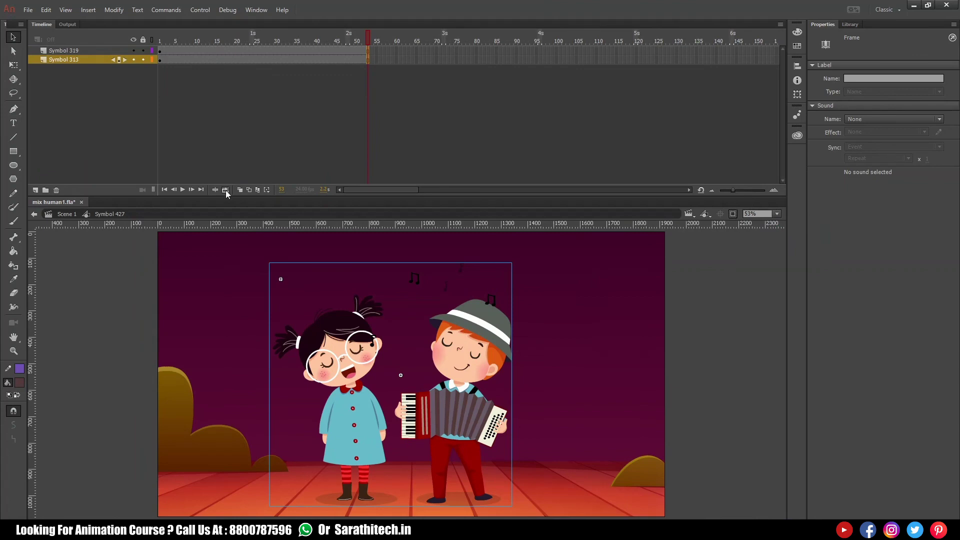
pyautogui.press('F4')
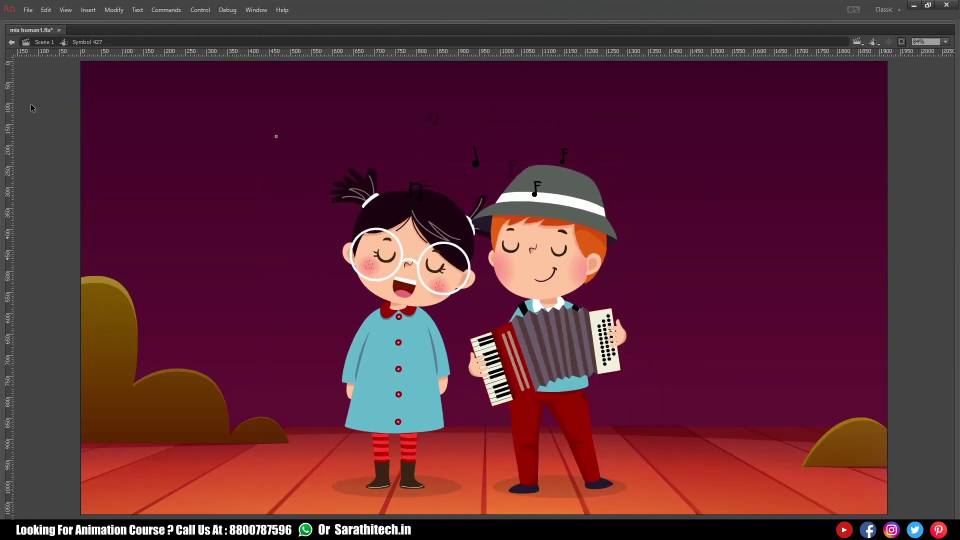